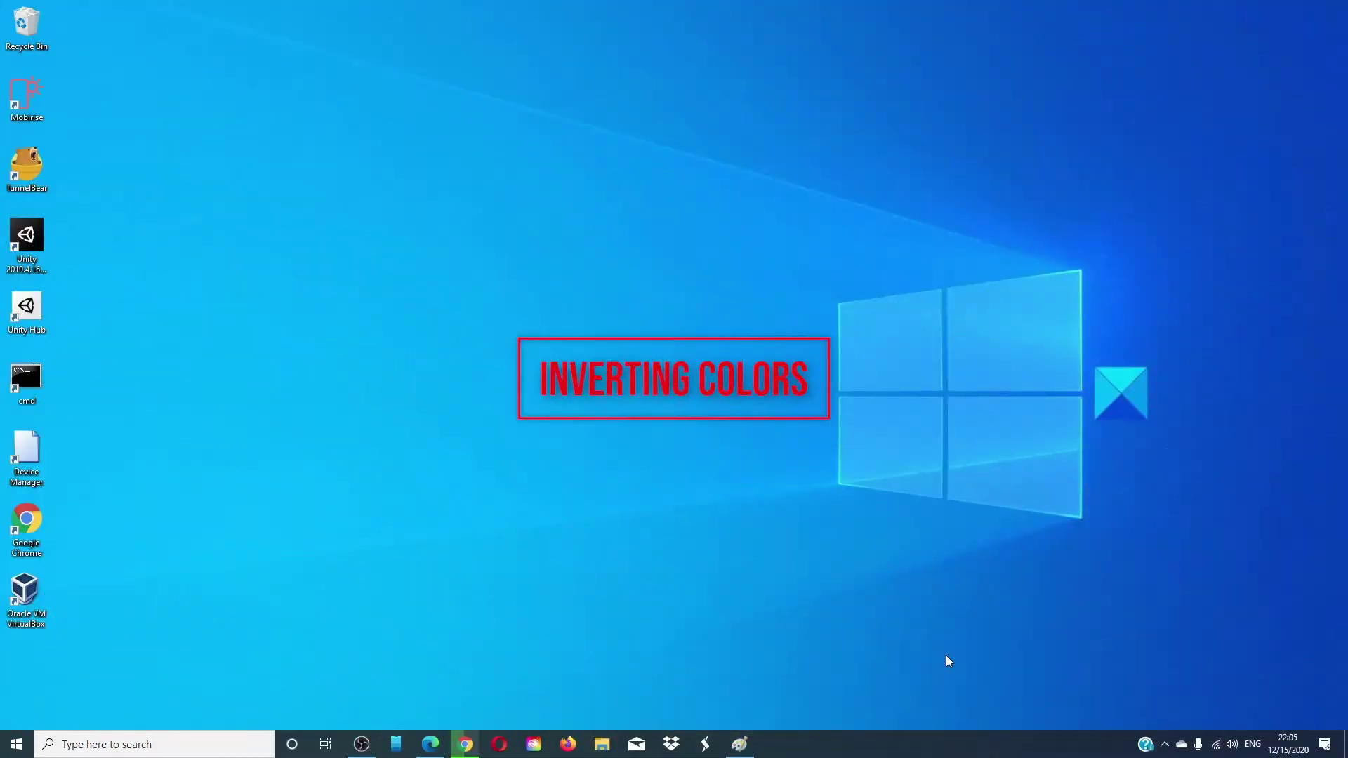
# Step: Invert the portrait's colours from the right-click menu and save it as 'invert bon ross'
pyautogui.click(741, 746)
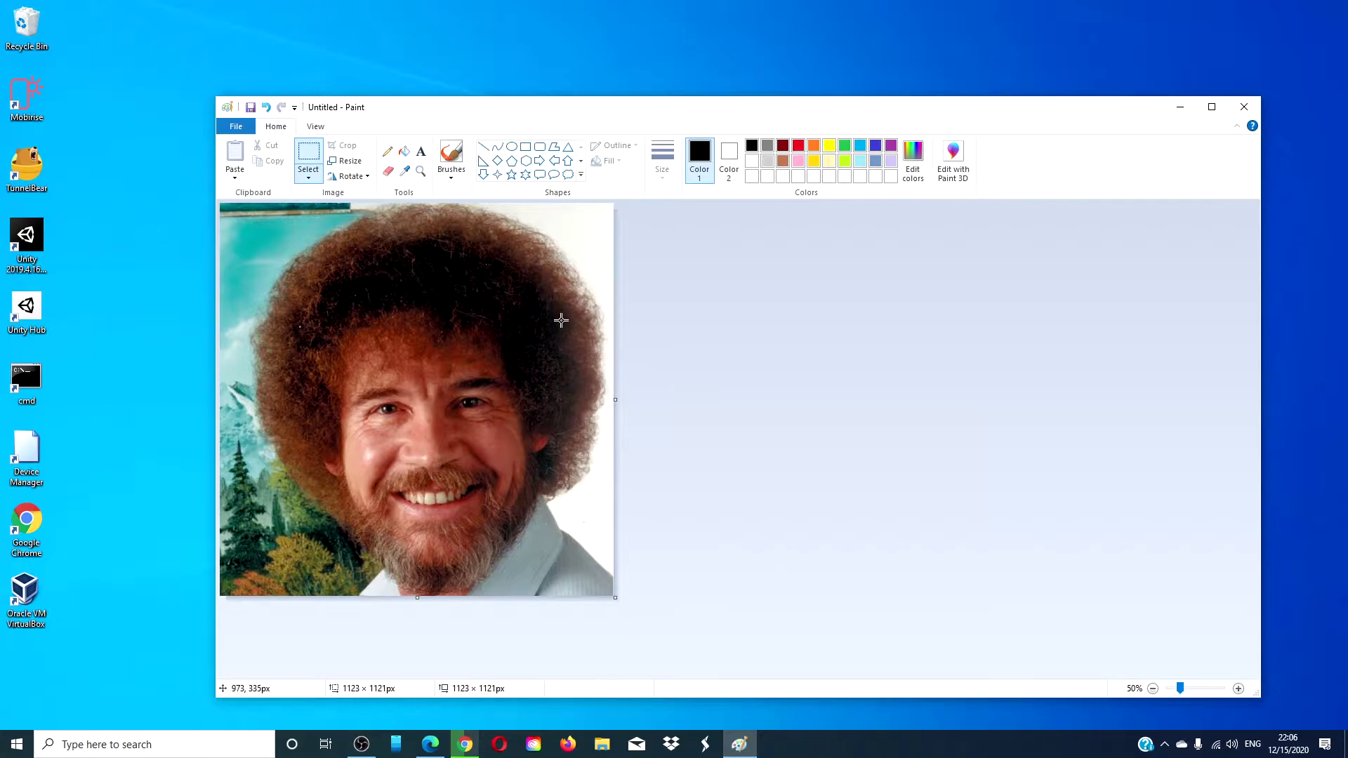
pyautogui.click(580, 335)
pyautogui.rightClick(579, 335)
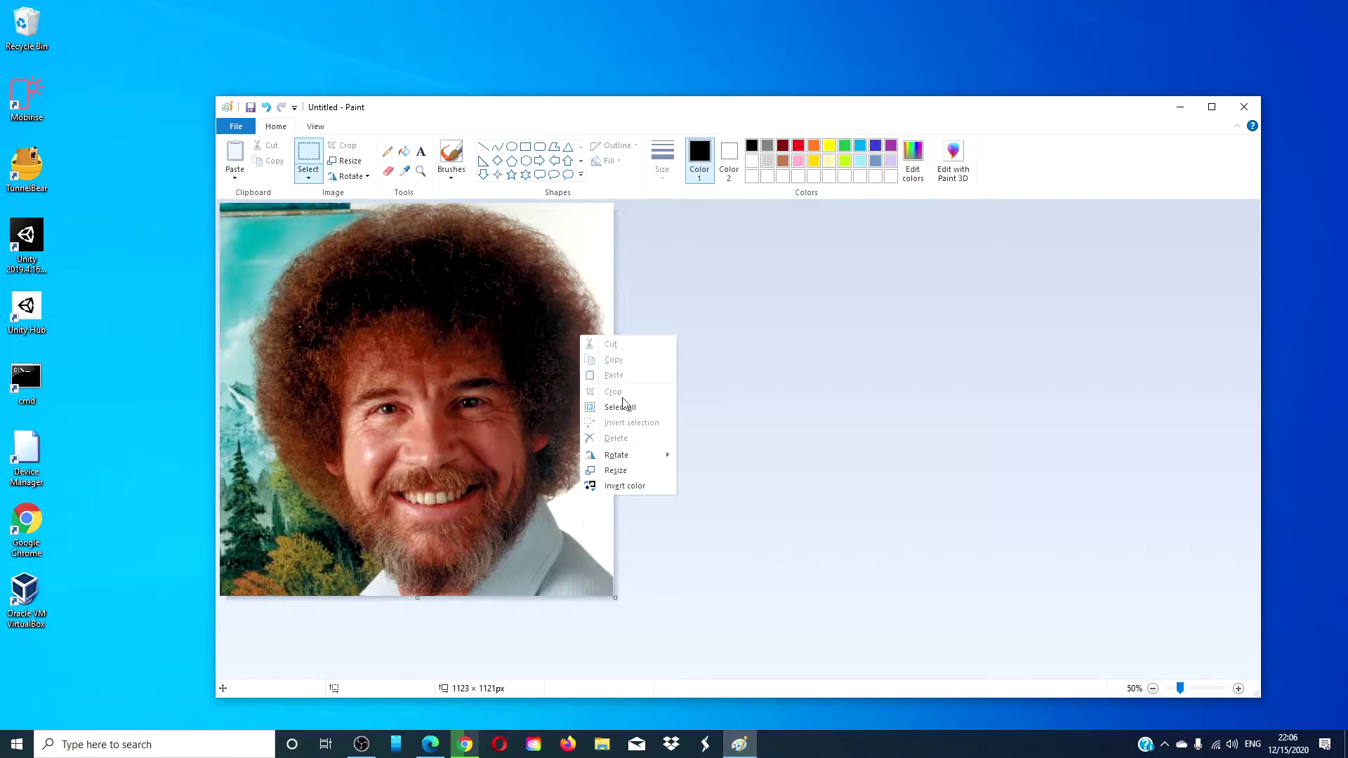
pyautogui.click(622, 487)
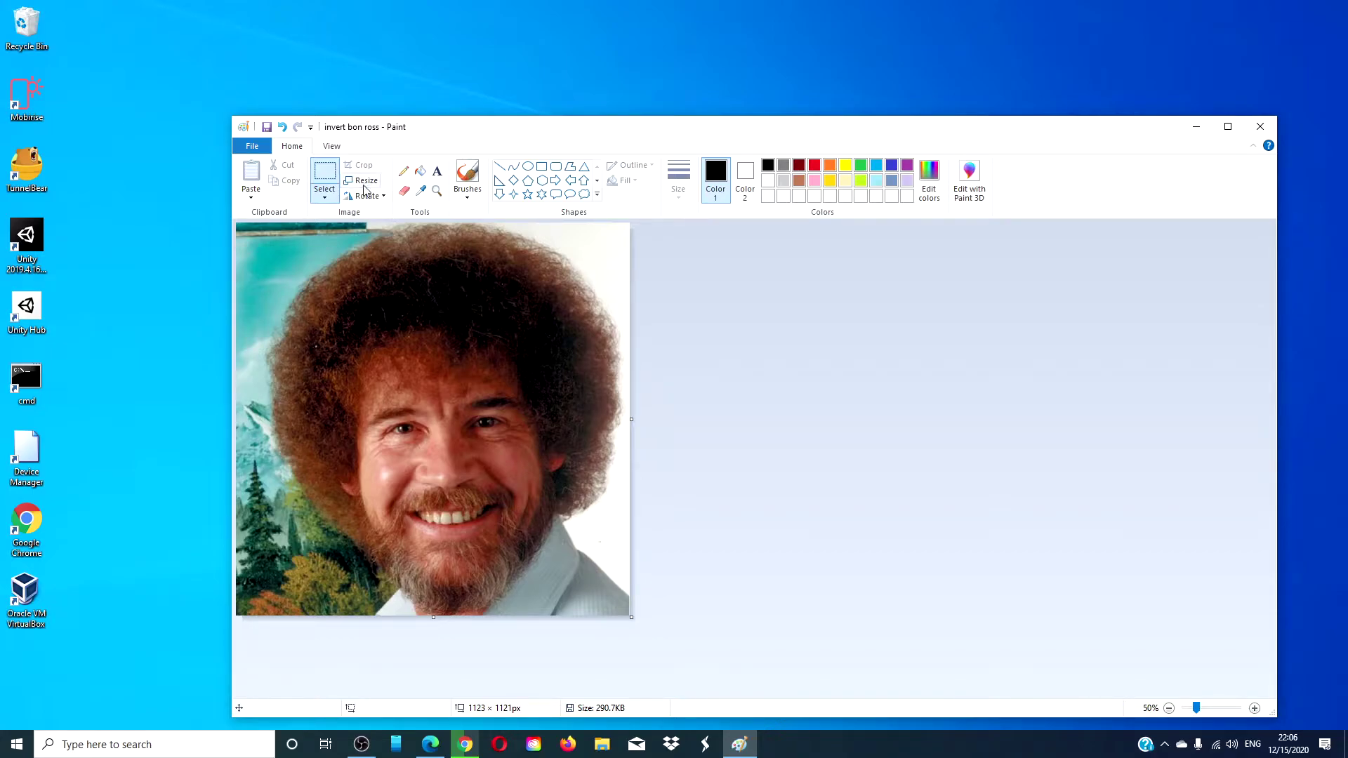
# Step: With free-form selection, trace and delete the background at the hair's top-right
pyautogui.click(326, 198)
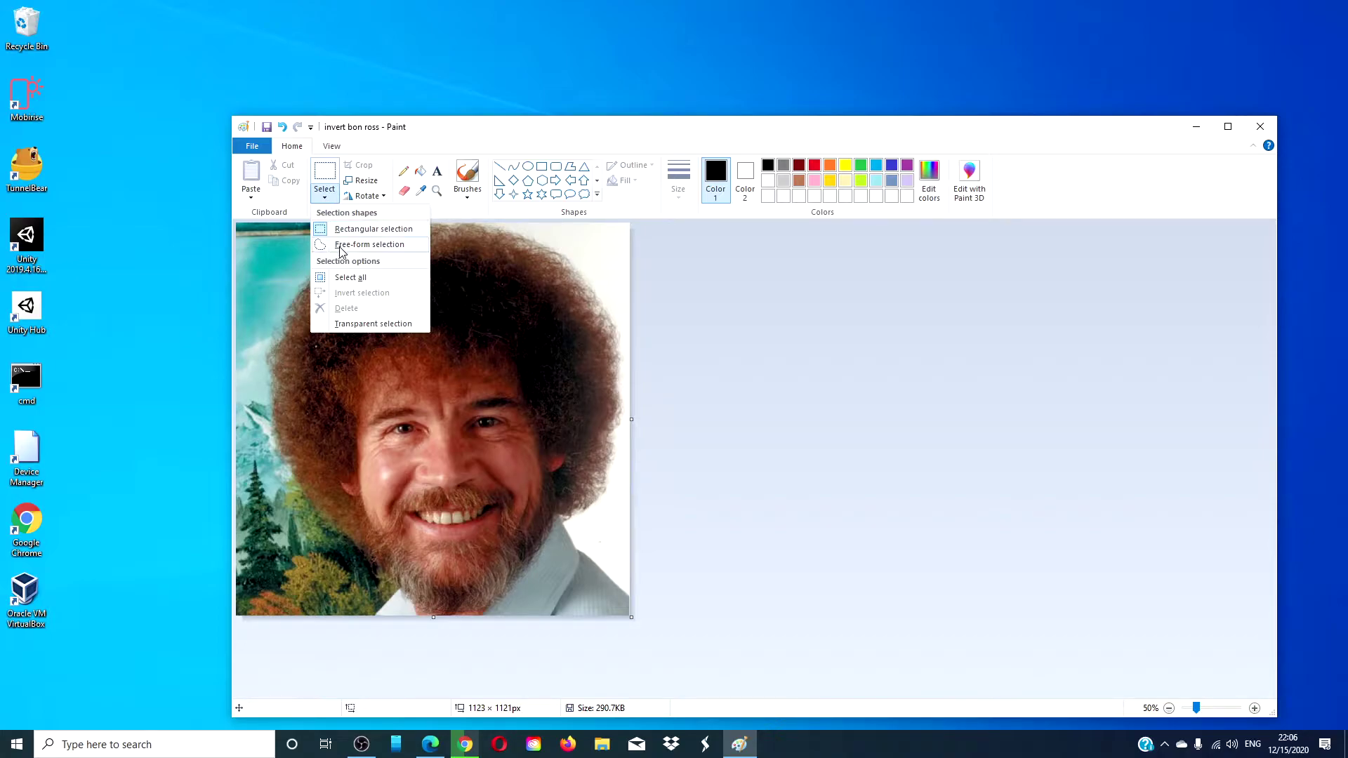
pyautogui.click(339, 244)
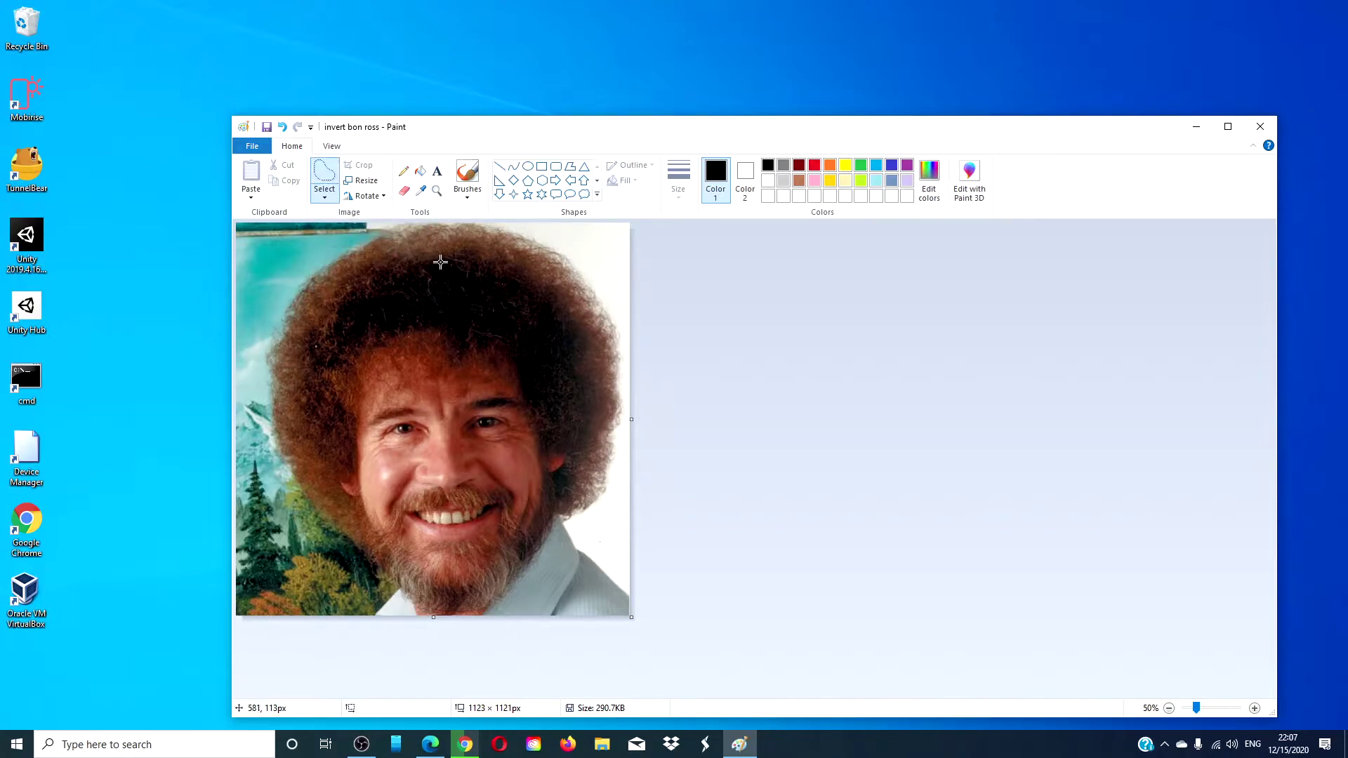
pyautogui.moveTo(452, 224)
pyautogui.mouseDown()
pyautogui.moveTo(573, 266)
pyautogui.moveTo(609, 325)
pyautogui.moveTo(617, 447)
pyautogui.moveTo(594, 502)
pyautogui.moveTo(564, 522)
pyautogui.moveTo(630, 594)
pyautogui.moveTo(627, 224)
pyautogui.moveTo(451, 221)
pyautogui.mouseUp()
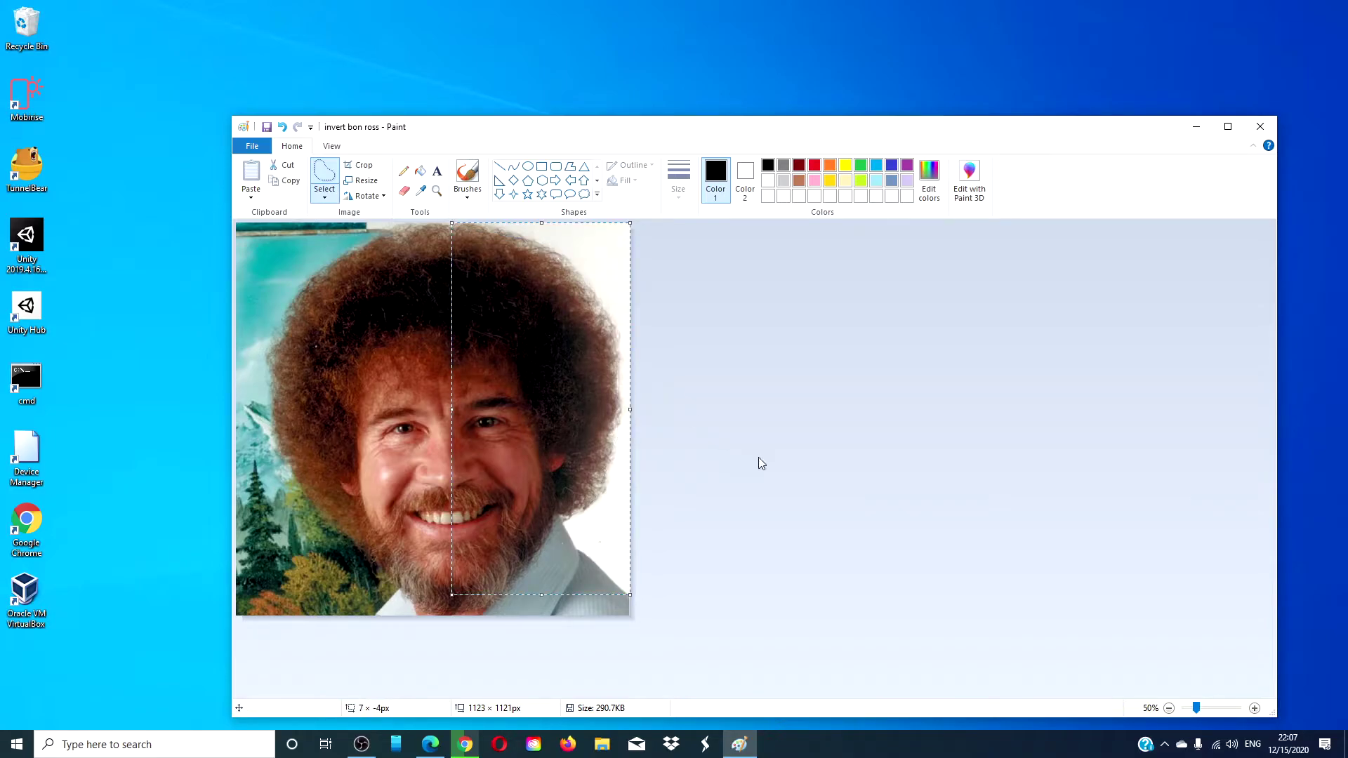
pyautogui.press('Delete')
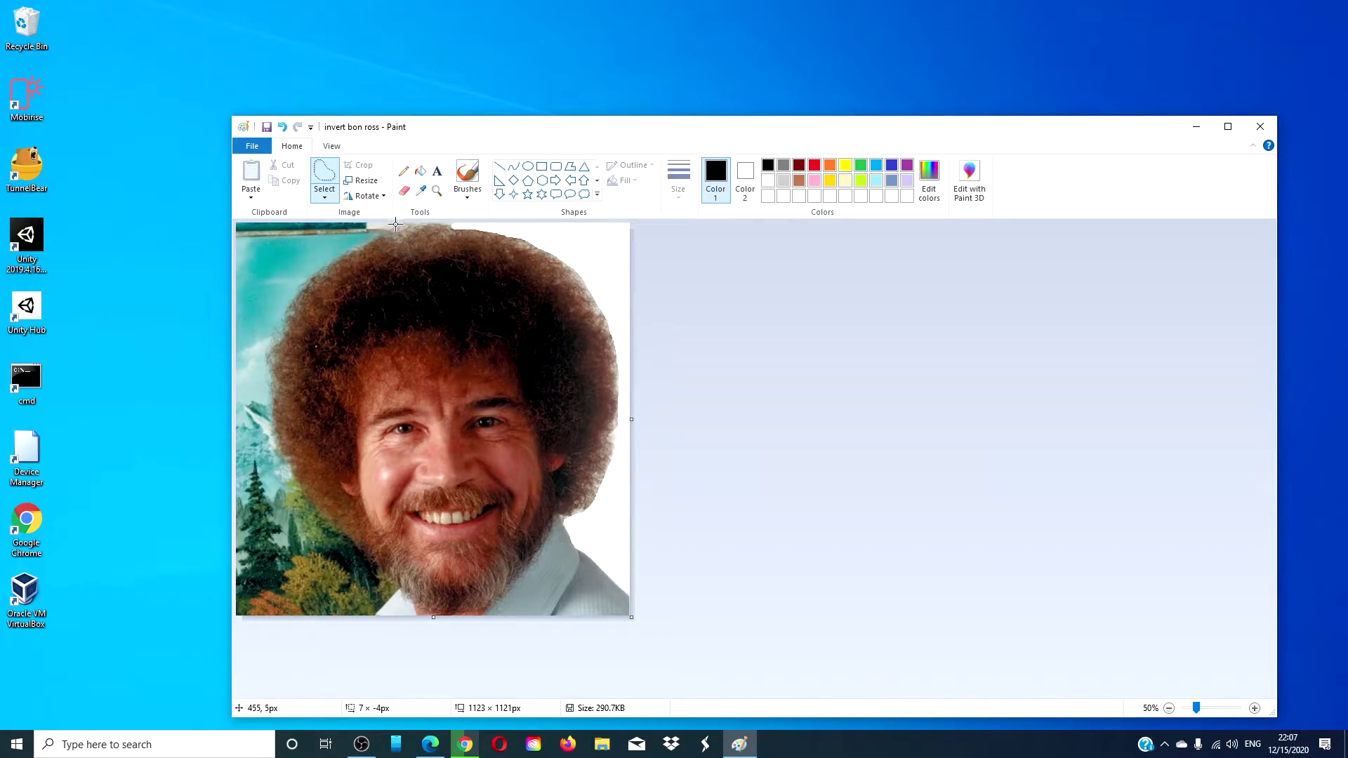
# Step: Delete the background left of the hair and the leftover teal strip at the left edge
pyautogui.moveTo(396, 224)
pyautogui.mouseDown()
pyautogui.moveTo(313, 274)
pyautogui.moveTo(269, 367)
pyautogui.moveTo(357, 548)
pyautogui.moveTo(397, 580)
pyautogui.moveTo(382, 608)
pyautogui.mouseUp()
pyautogui.press('Delete')
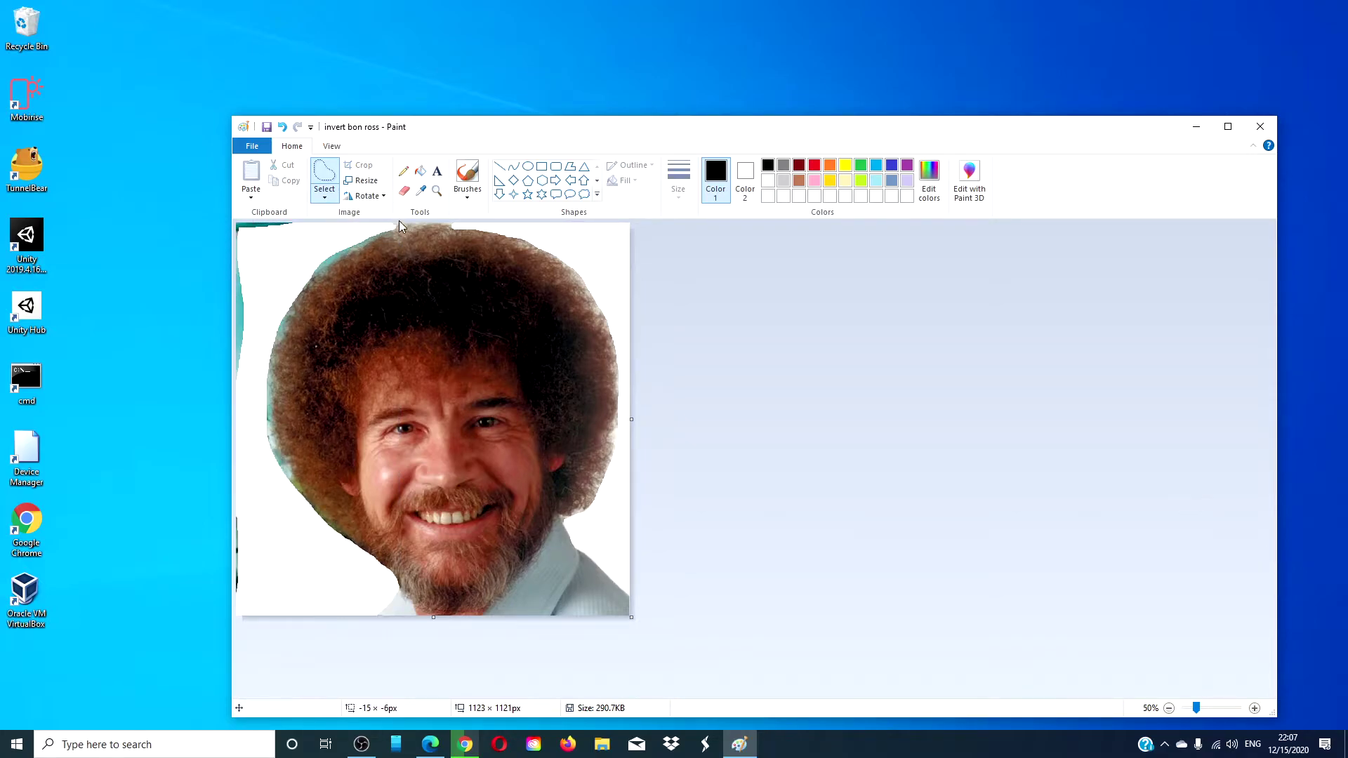
pyautogui.hotkey('ctrl', 'z')
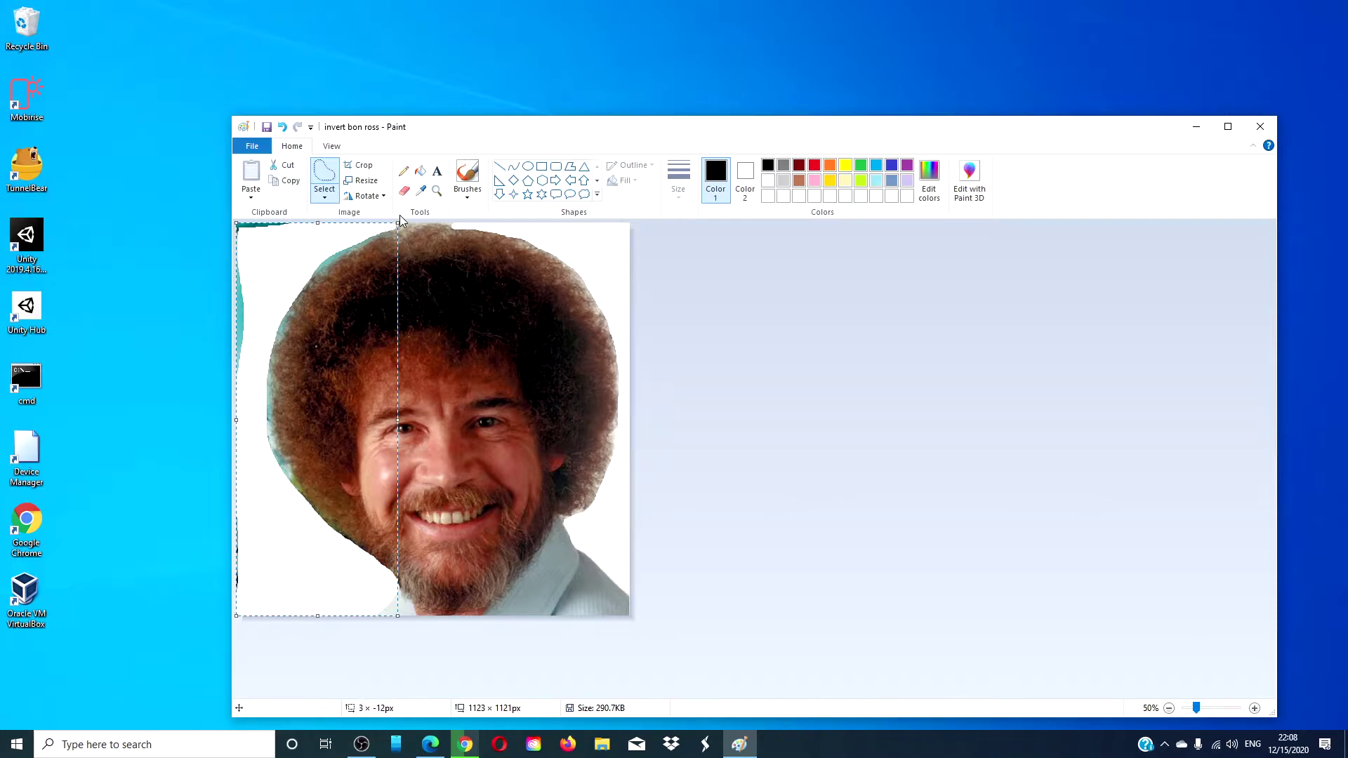
pyautogui.press('Delete')
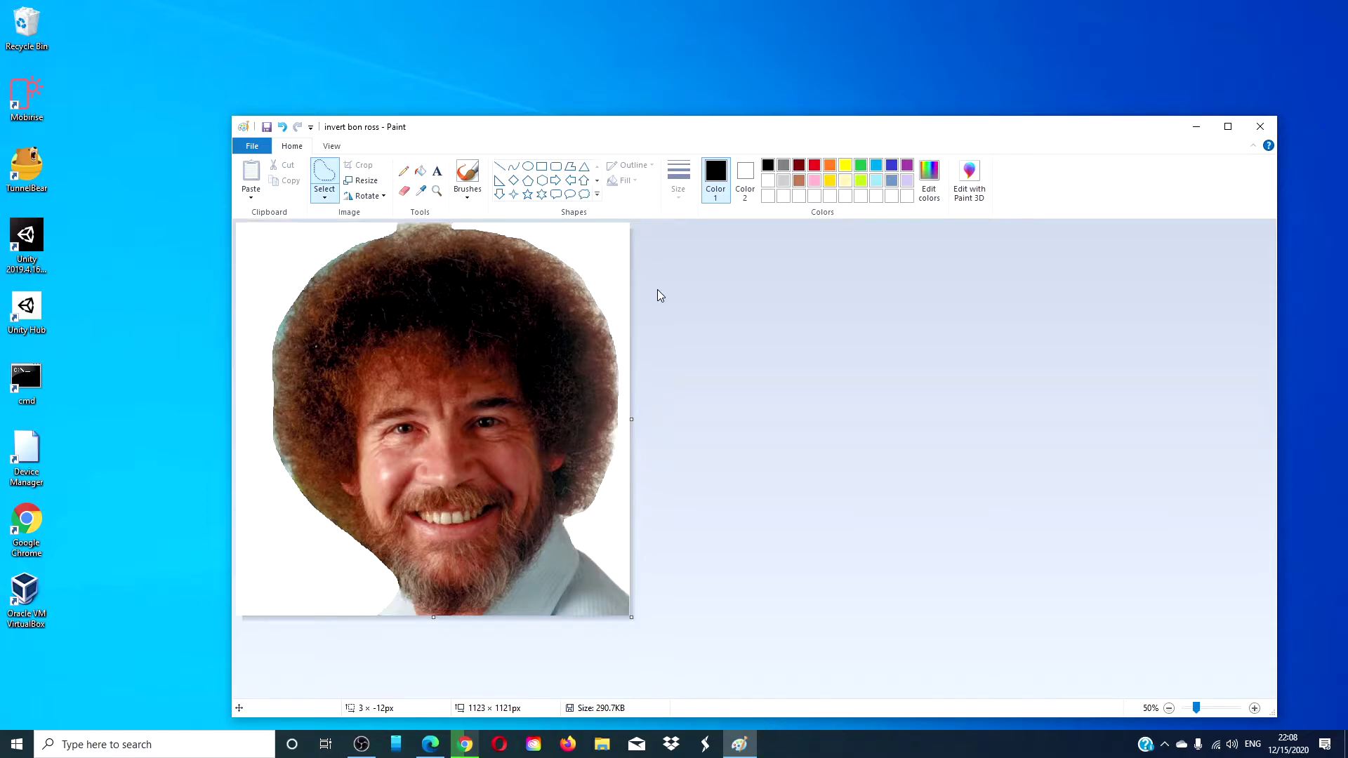
# Step: Save the background-free portrait as a PNG picture
pyautogui.click(256, 148)
pyautogui.moveTo(267, 274)
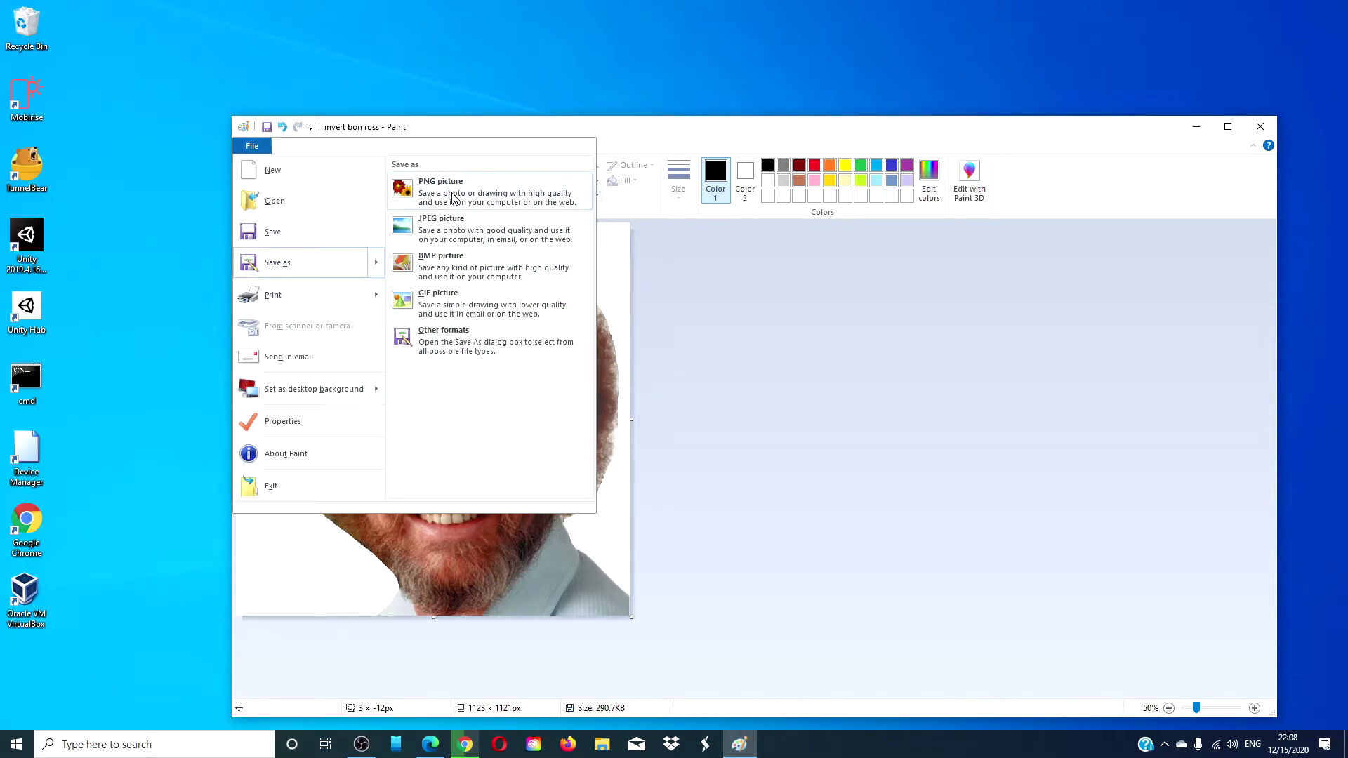
pyautogui.click(484, 192)
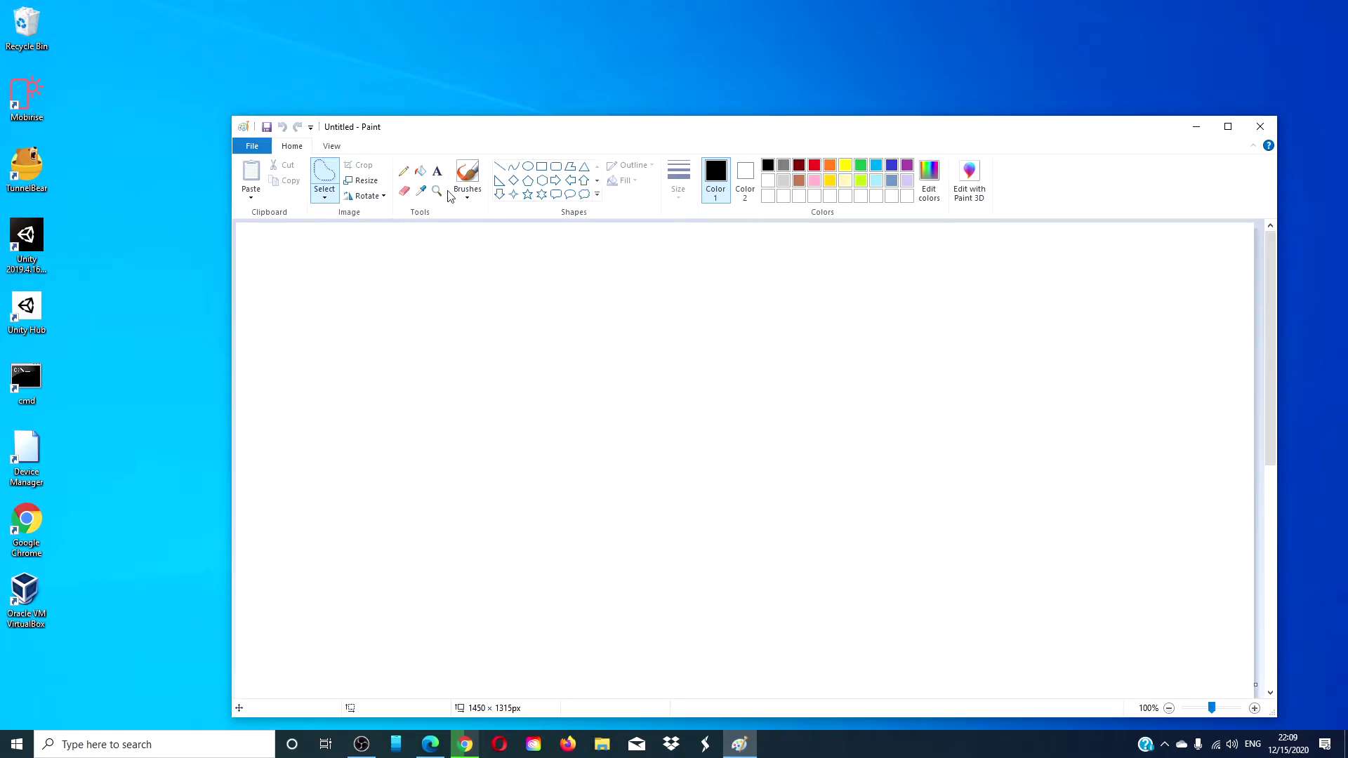
# Step: With the first brush type, paint four thick black horizontal strokes across the canvas
pyautogui.click(468, 197)
pyautogui.click(468, 219)
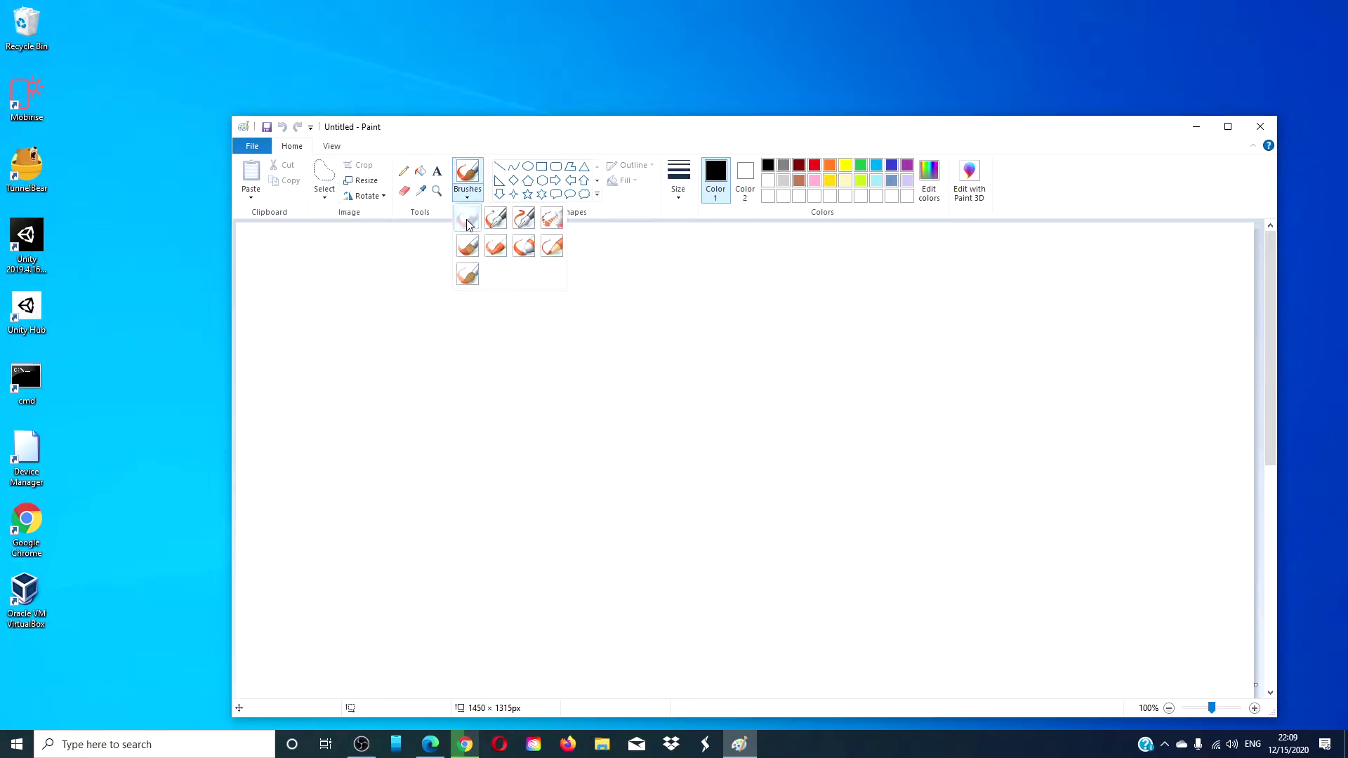
pyautogui.moveTo(445, 318); pyautogui.dragTo(678, 318)
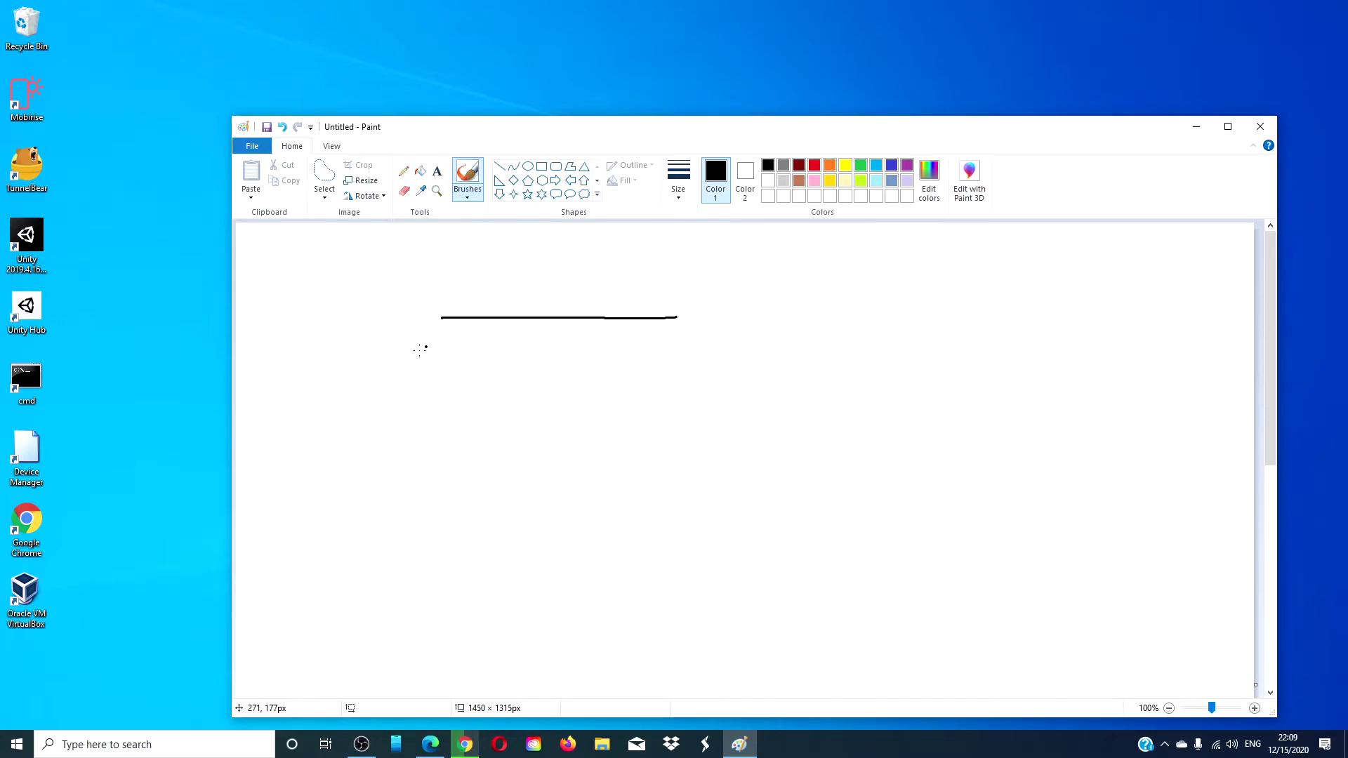
pyautogui.moveTo(437, 340); pyautogui.dragTo(687, 340)
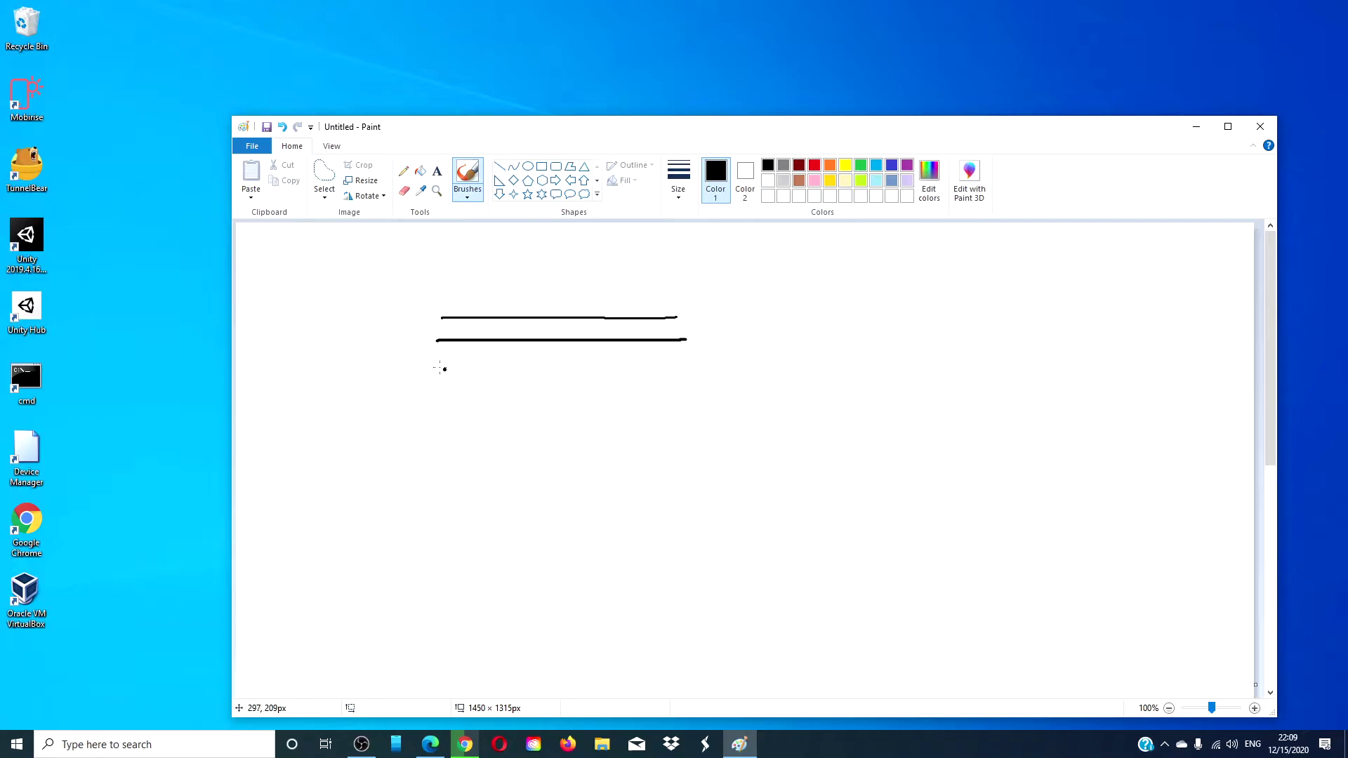
pyautogui.moveTo(440, 363); pyautogui.dragTo(676, 359)
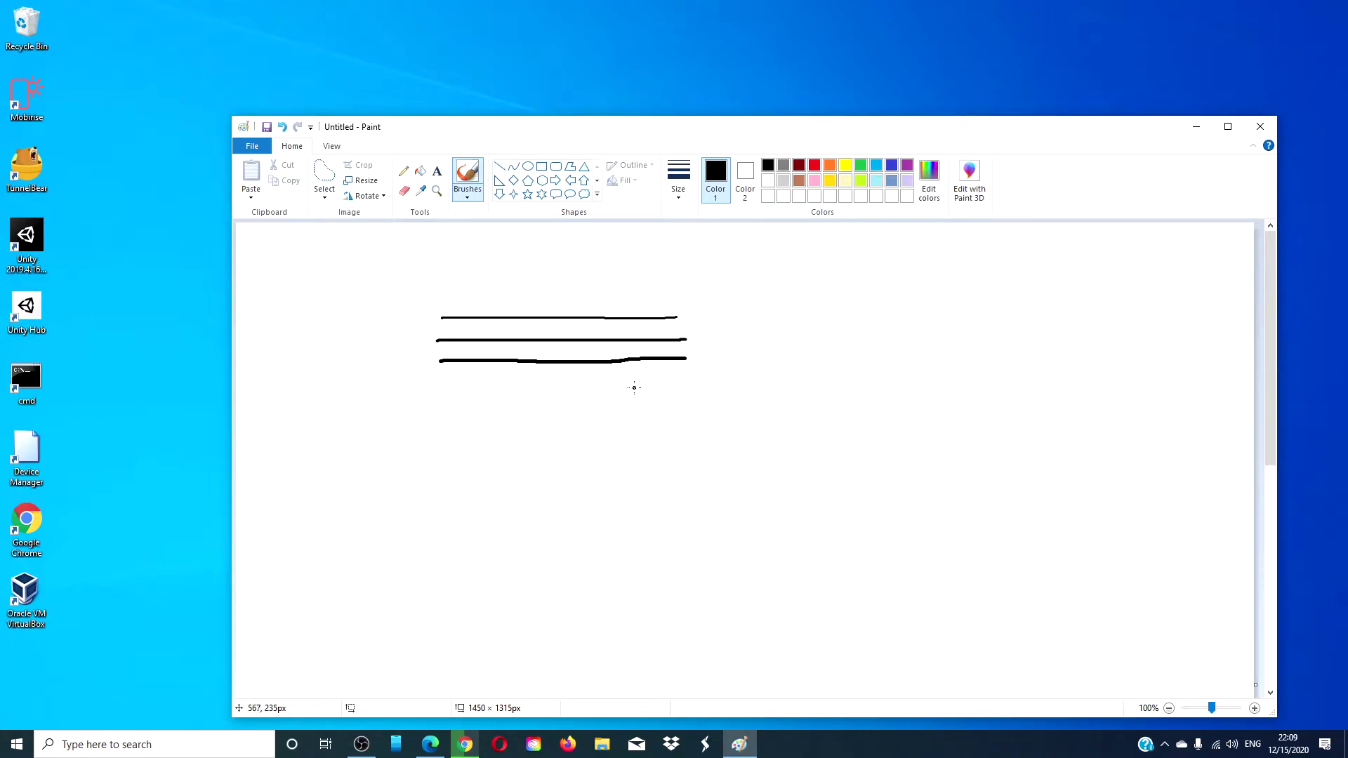
pyautogui.moveTo(442, 385); pyautogui.dragTo(696, 380)
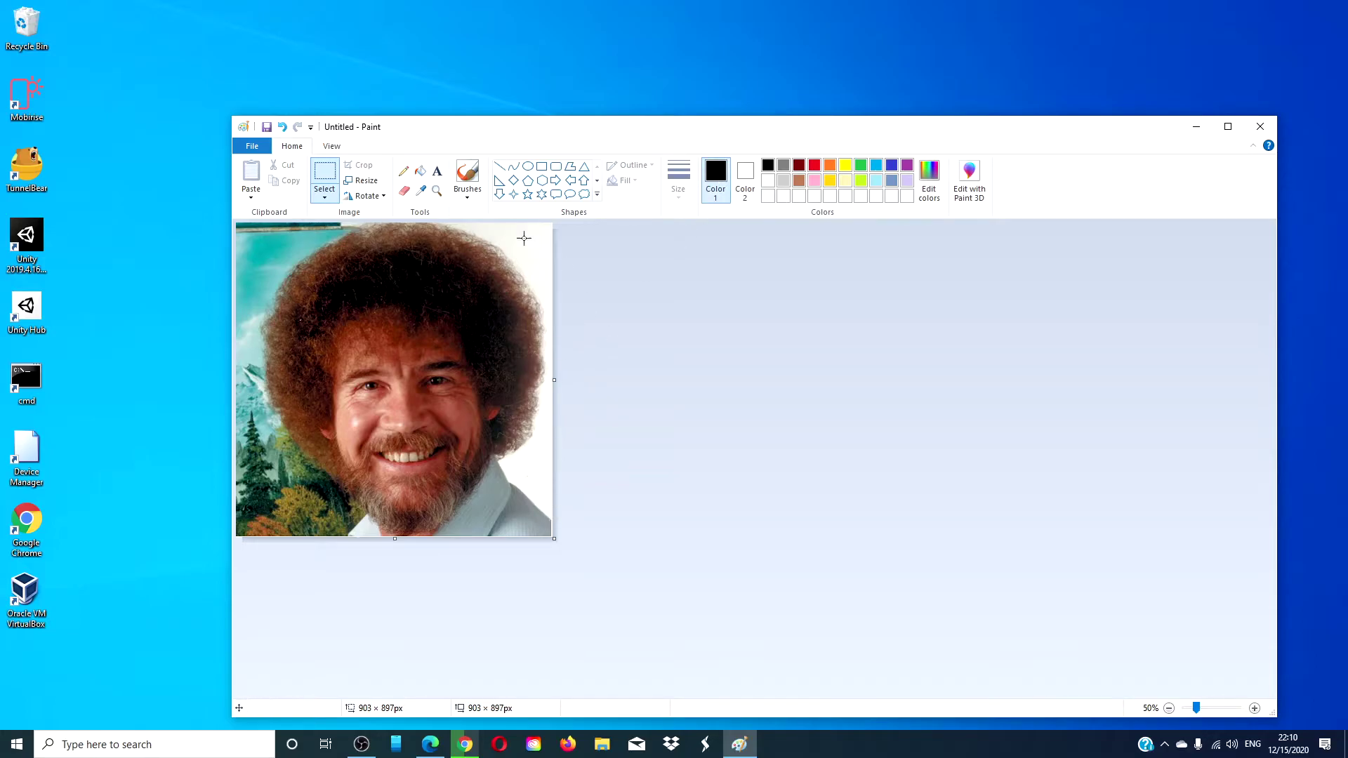
# Step: Trace black brush outlines over the collar, beard, face and left eye of the portrait
pyautogui.click(467, 175)
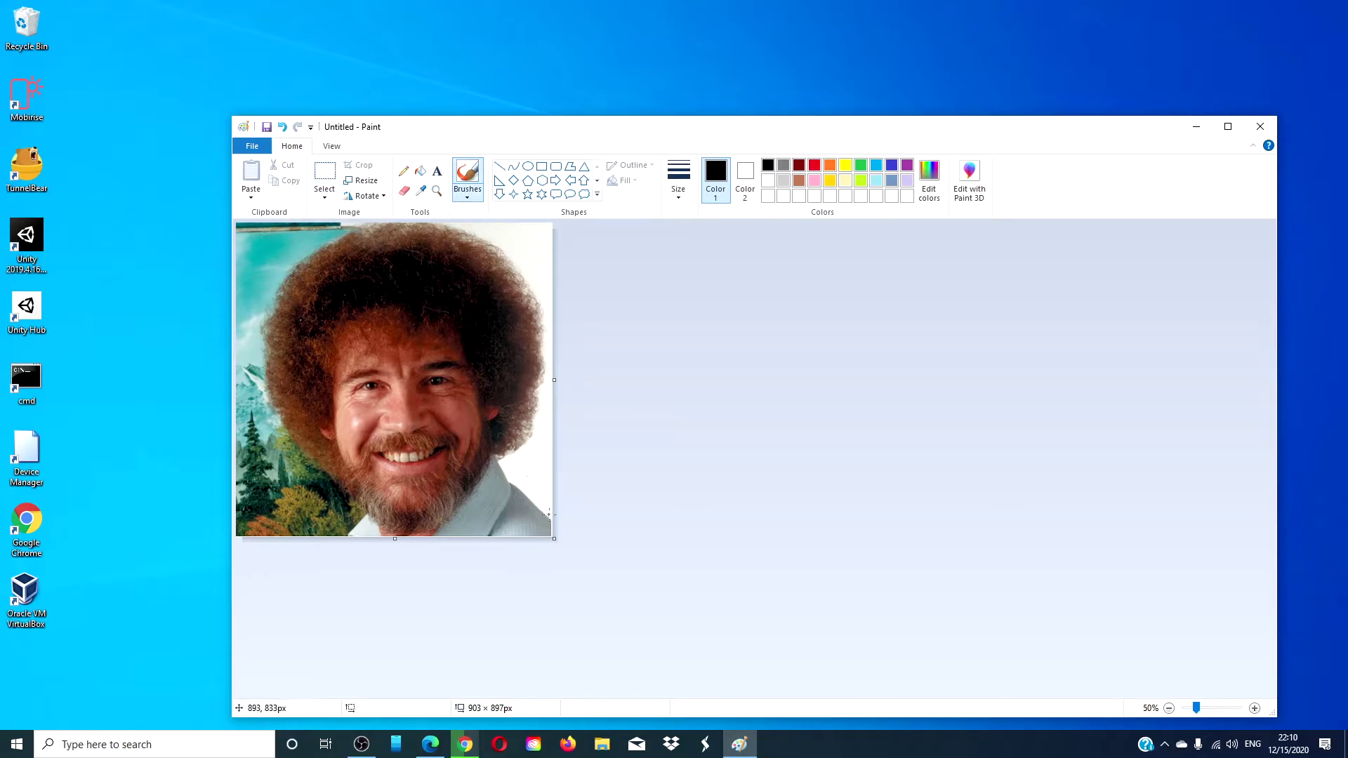
pyautogui.moveTo(550, 520); pyautogui.dragTo(514, 487)
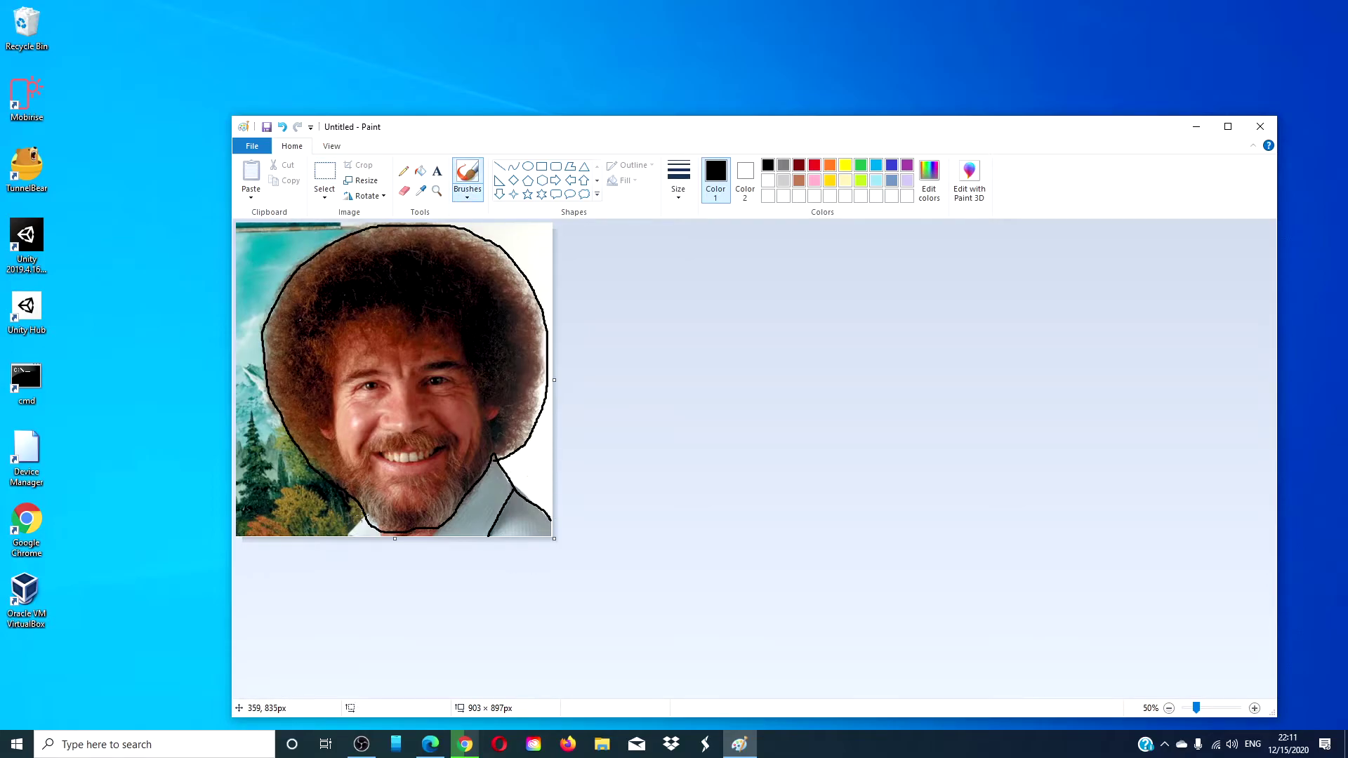
pyautogui.moveTo(362, 517); pyautogui.dragTo(354, 533)
pyautogui.moveTo(472, 394); pyautogui.dragTo(469, 460)
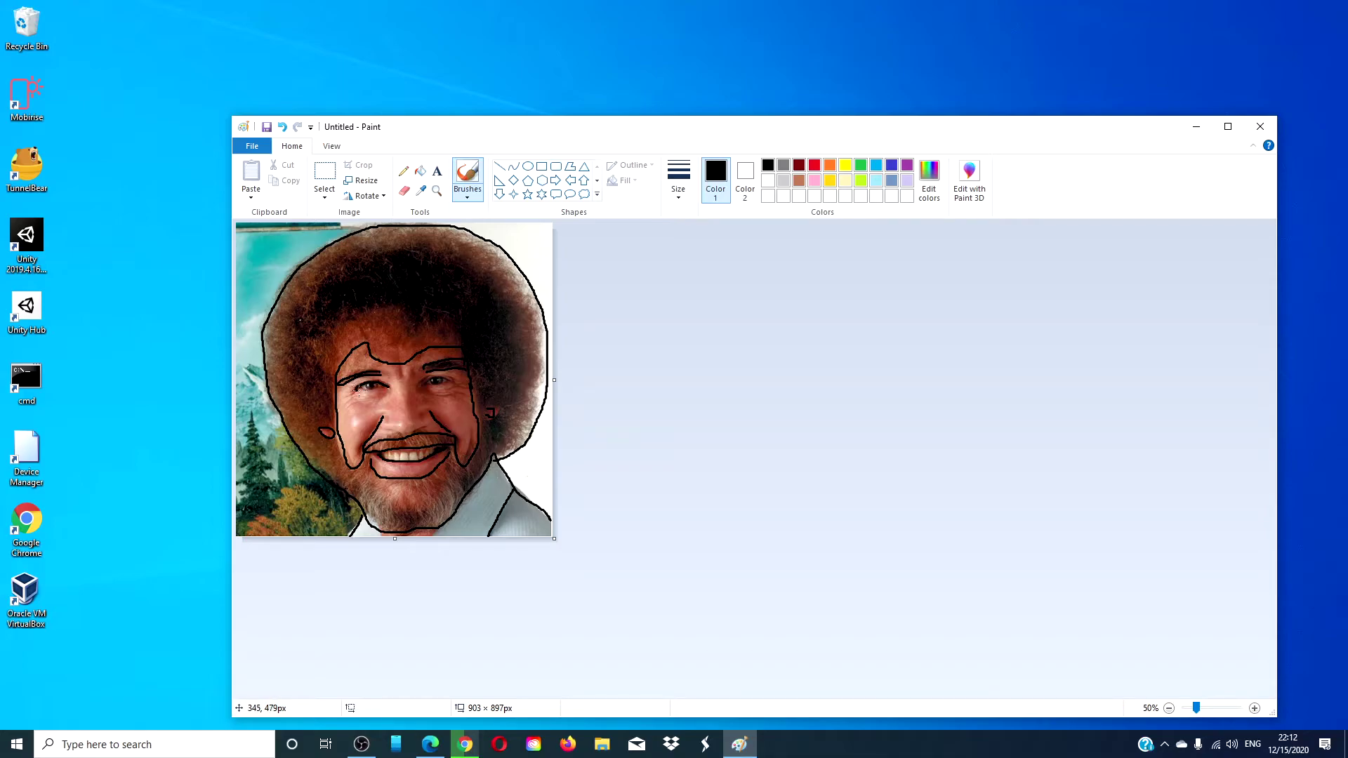
pyautogui.moveTo(354, 389); pyautogui.dragTo(441, 377)
# Step: Select the whole picture and invert its colours
pyautogui.hotkey('ctrl', 'a')
pyautogui.rightClick(608, 293)
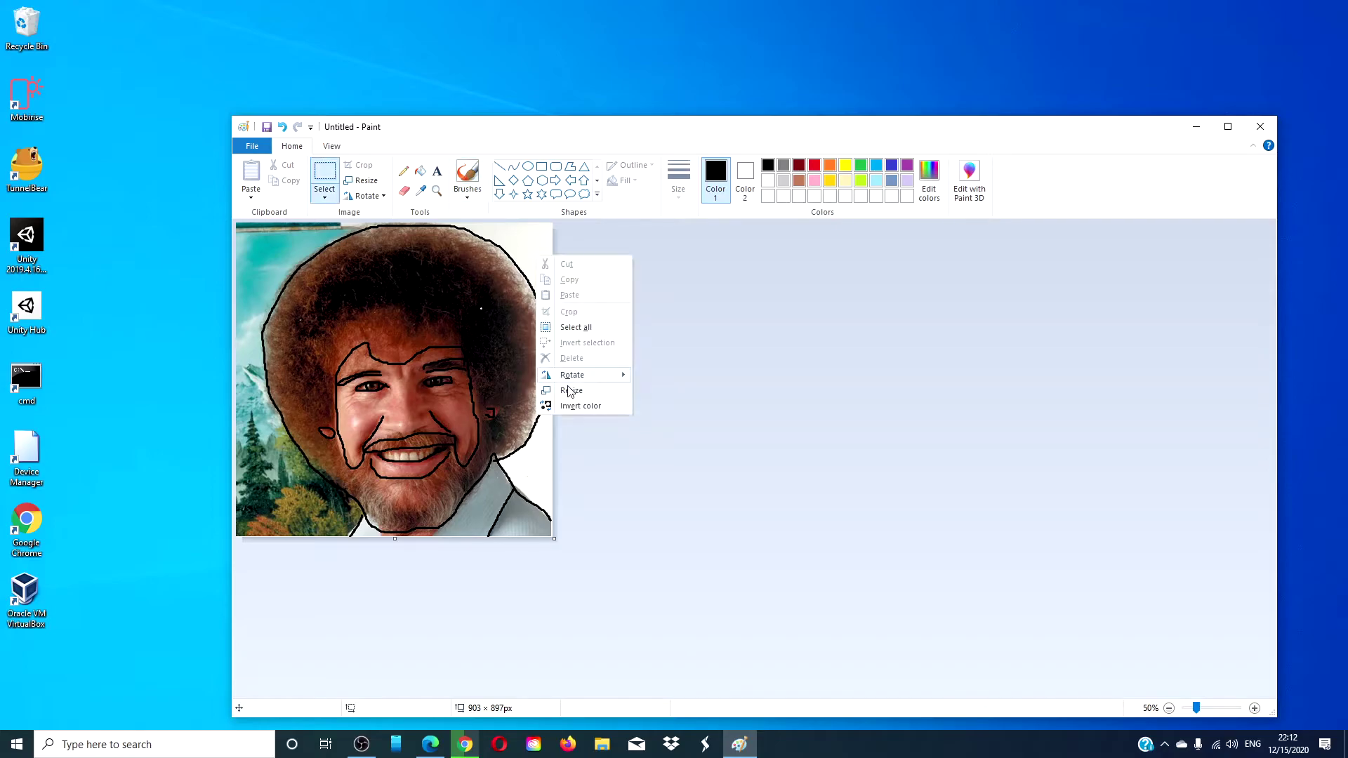
pyautogui.click(572, 406)
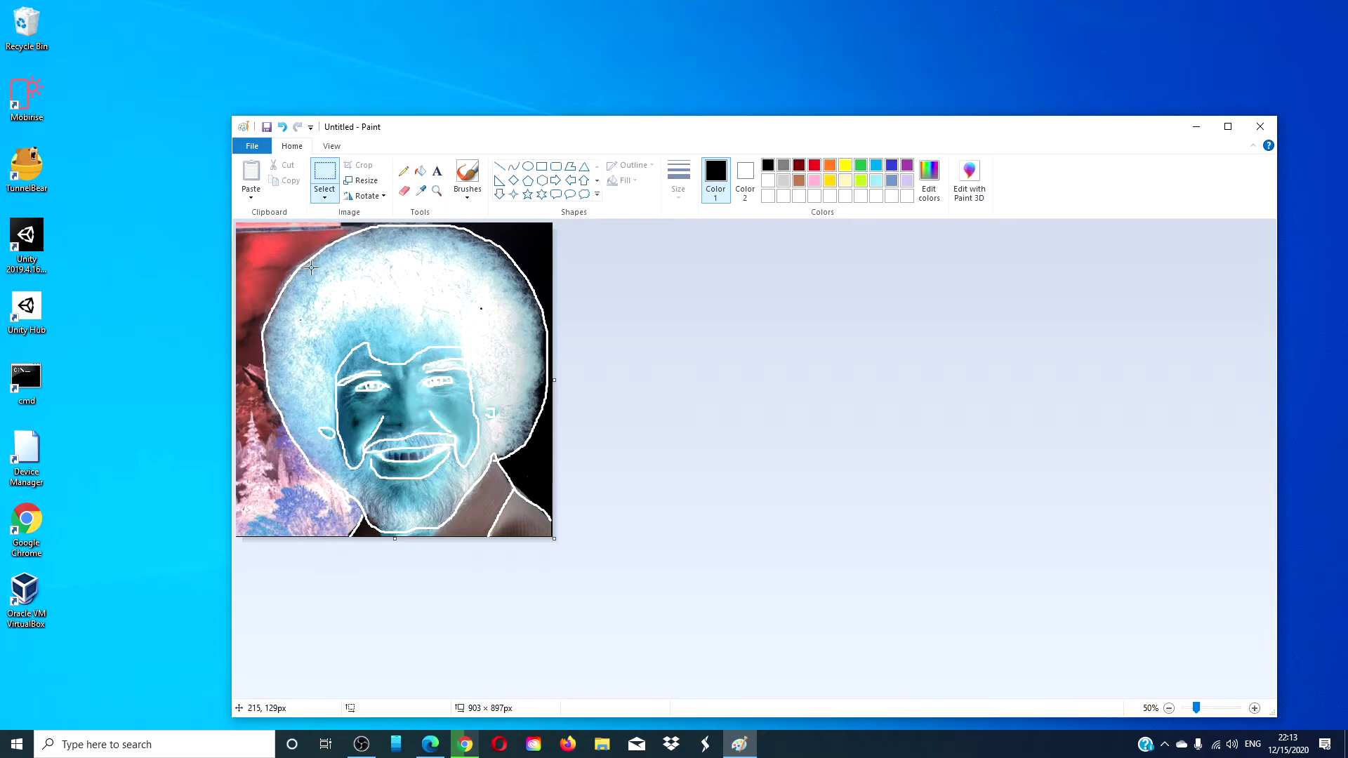
# Step: Convert the picture to black and white in Image Properties, then invert back to black-on-white
pyautogui.click(257, 148)
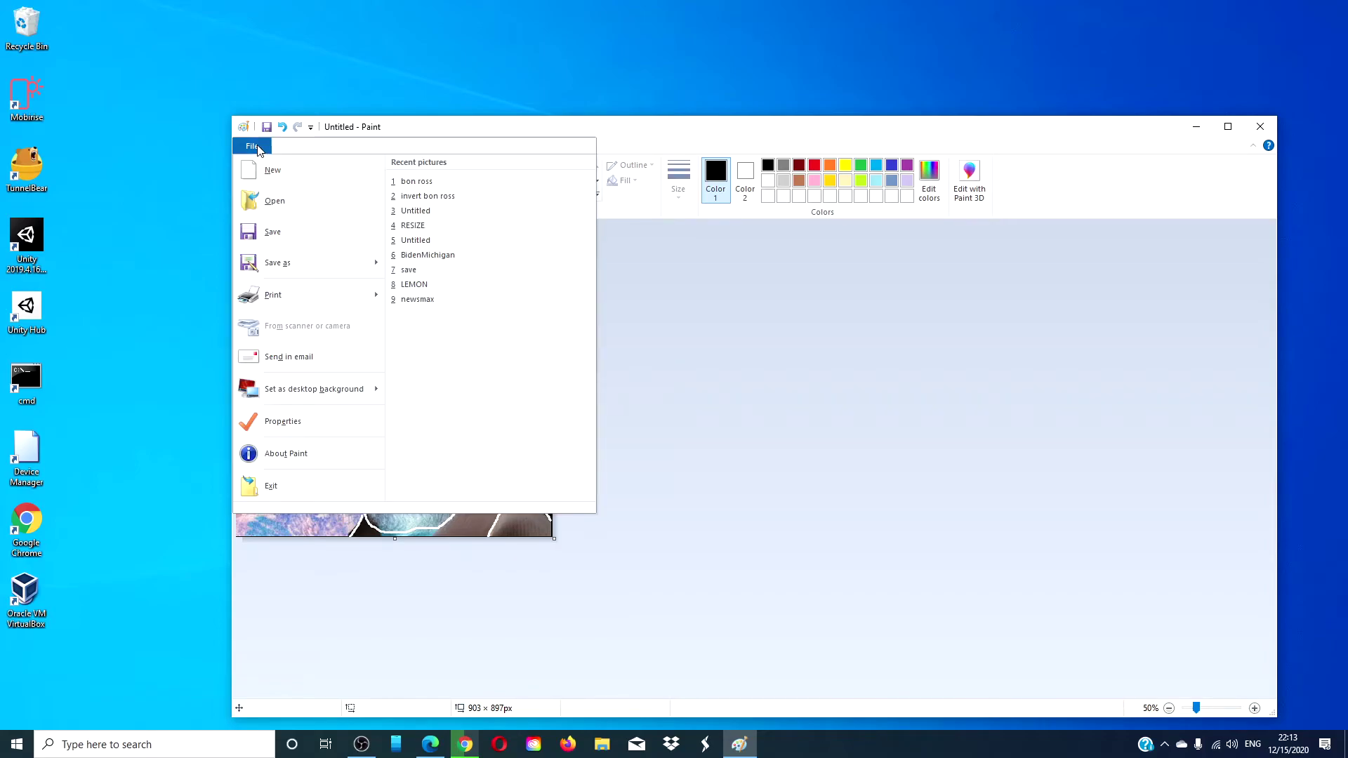
pyautogui.click(286, 422)
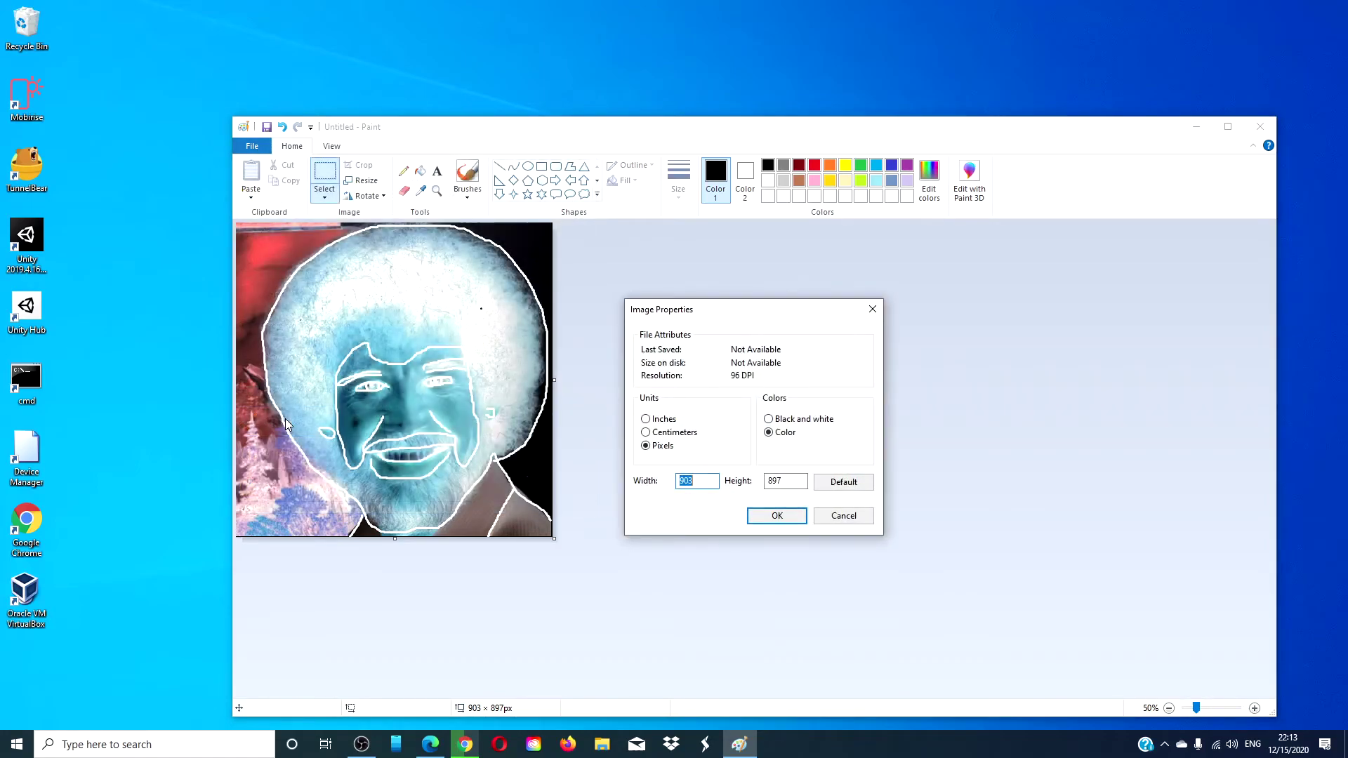
pyautogui.click(769, 419)
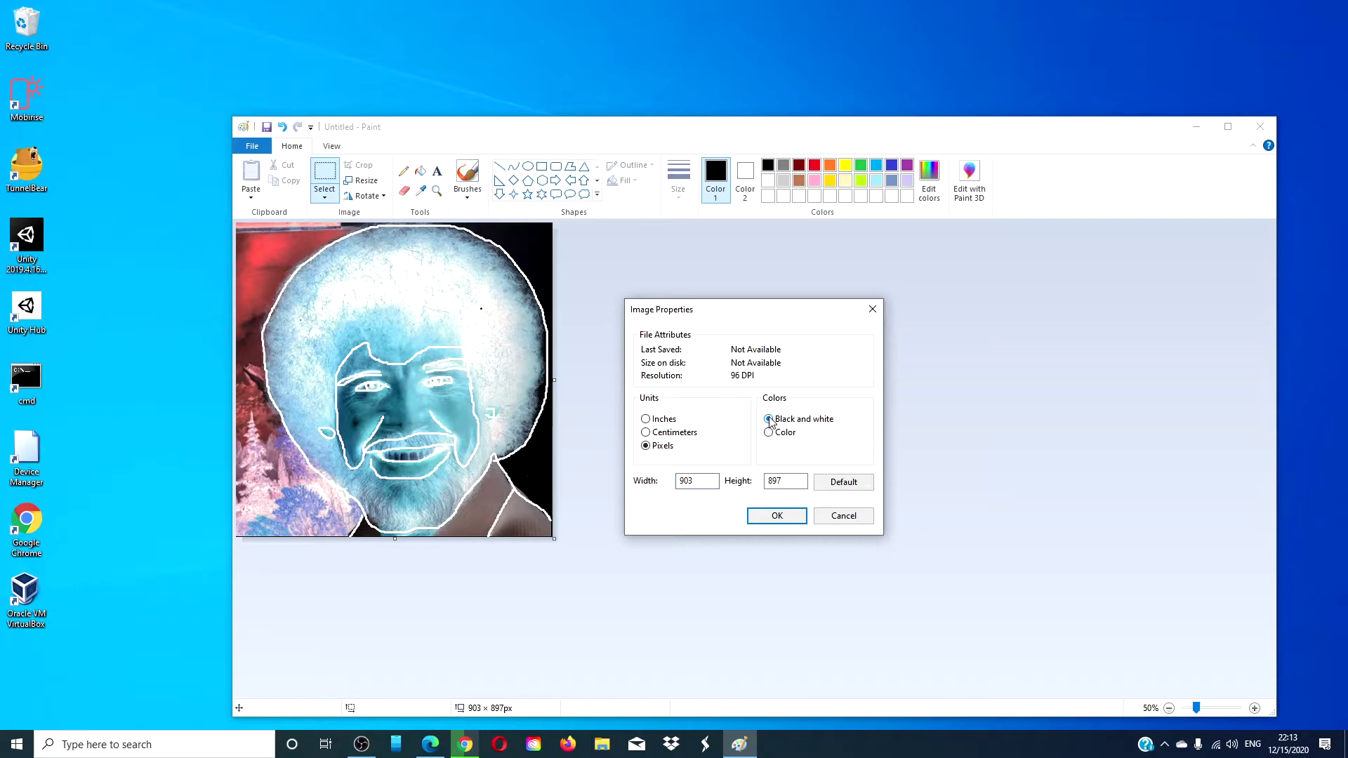
pyautogui.click(777, 516)
pyautogui.click(788, 461)
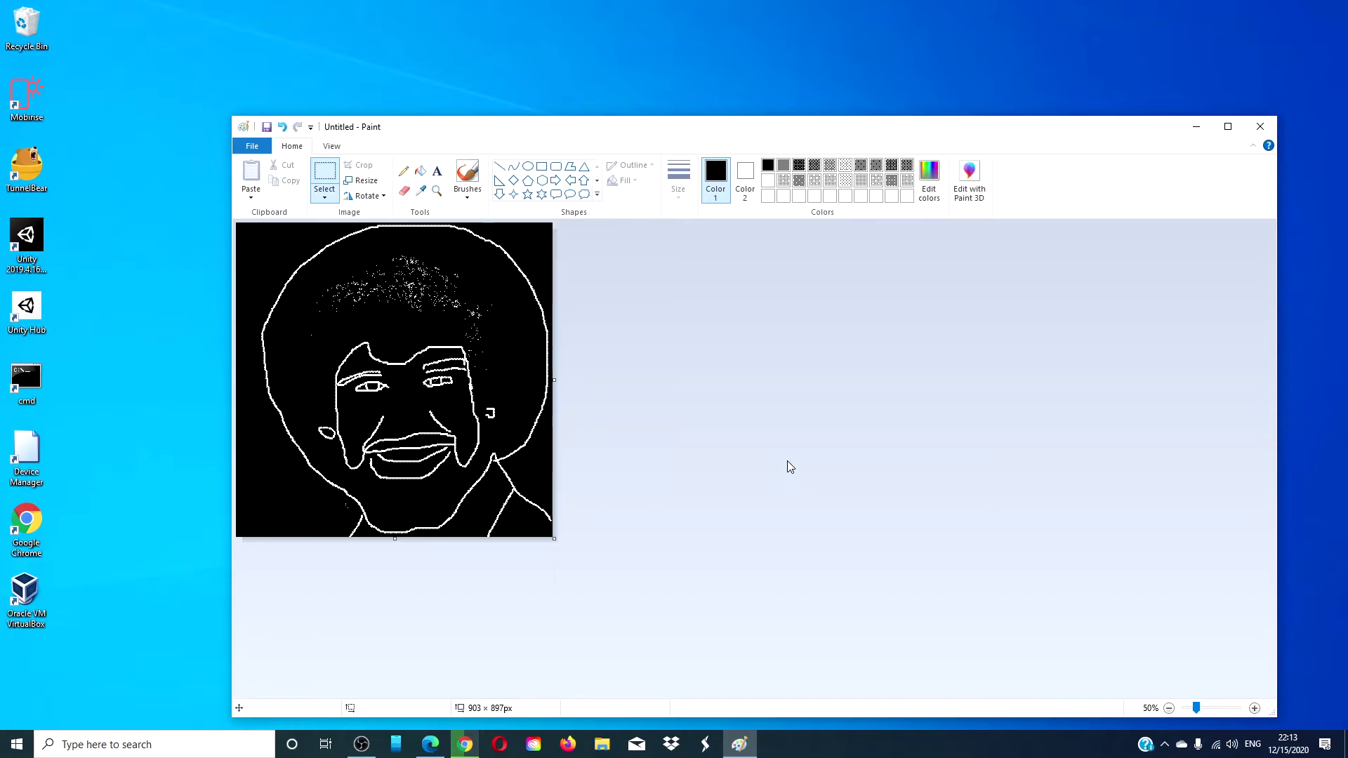
pyautogui.rightClick(543, 265)
pyautogui.click(599, 415)
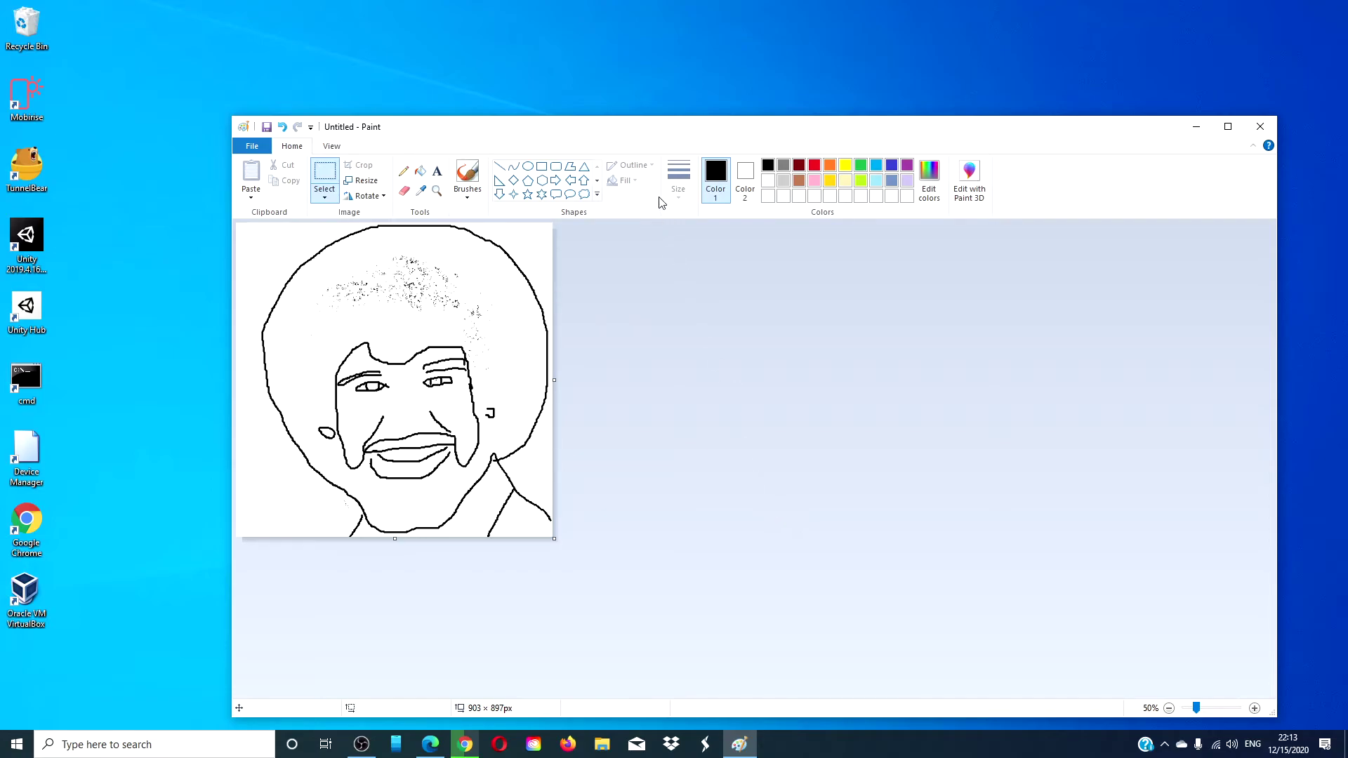
# Step: Keep black as Color 1 and set Color 2 to red
pyautogui.click(814, 167)
pyautogui.click(768, 165)
pyautogui.click(743, 177)
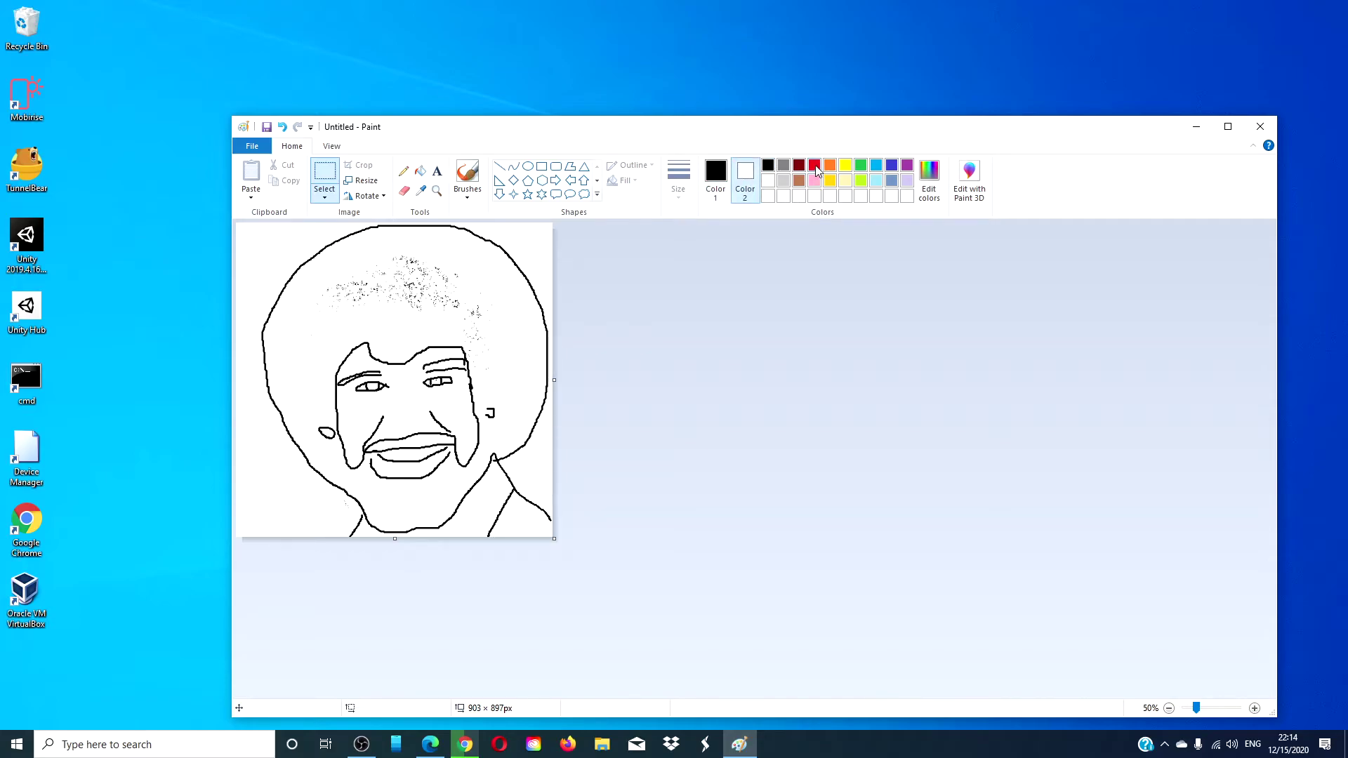
pyautogui.click(815, 167)
# Step: Recolour the eyebrow, hair, jaw and mouth outlines red with the eraser; shorten the new canvas to 912px
pyautogui.click(404, 195)
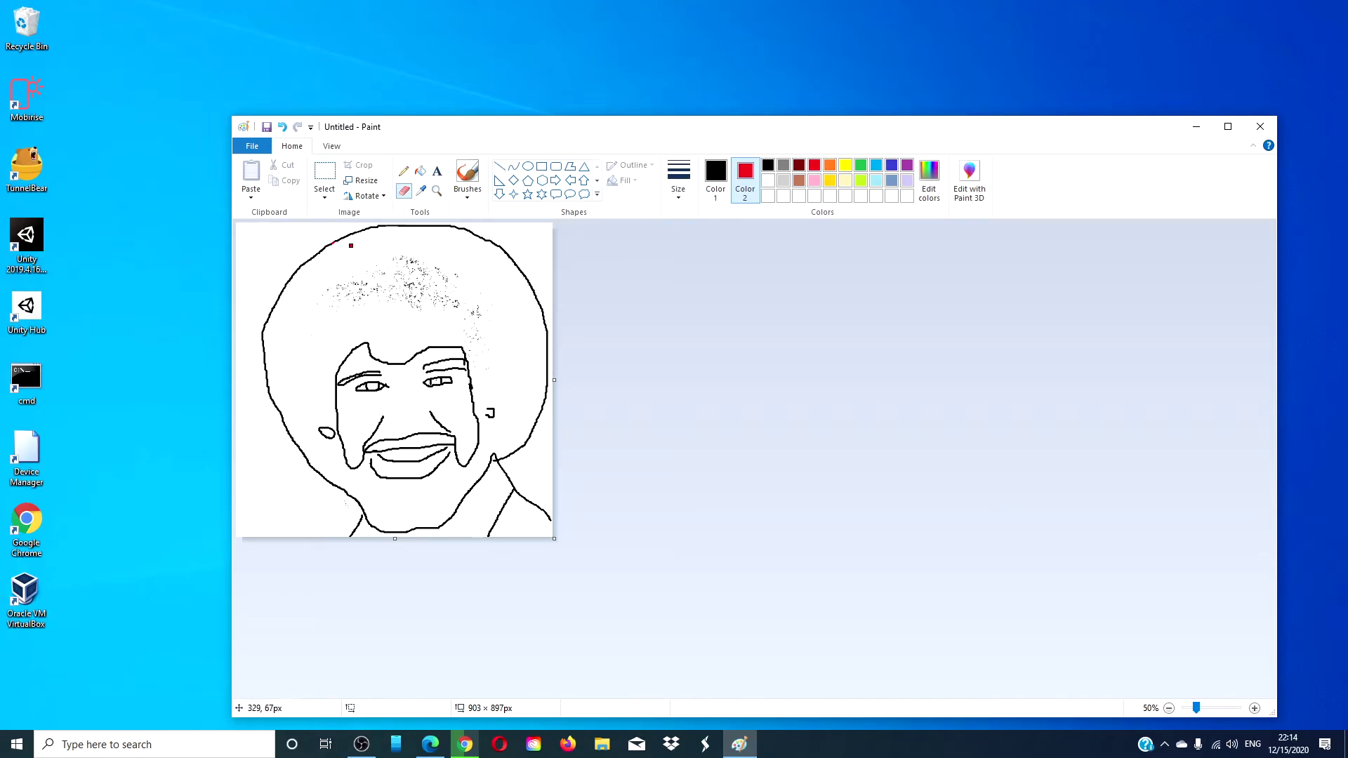
pyautogui.moveTo(417, 420)
pyautogui.mouseDown()
pyautogui.moveTo(447, 372)
pyautogui.moveTo(237, 385)
pyautogui.moveTo(274, 392)
pyautogui.moveTo(237, 451)
pyautogui.moveTo(302, 492)
pyautogui.mouseUp()
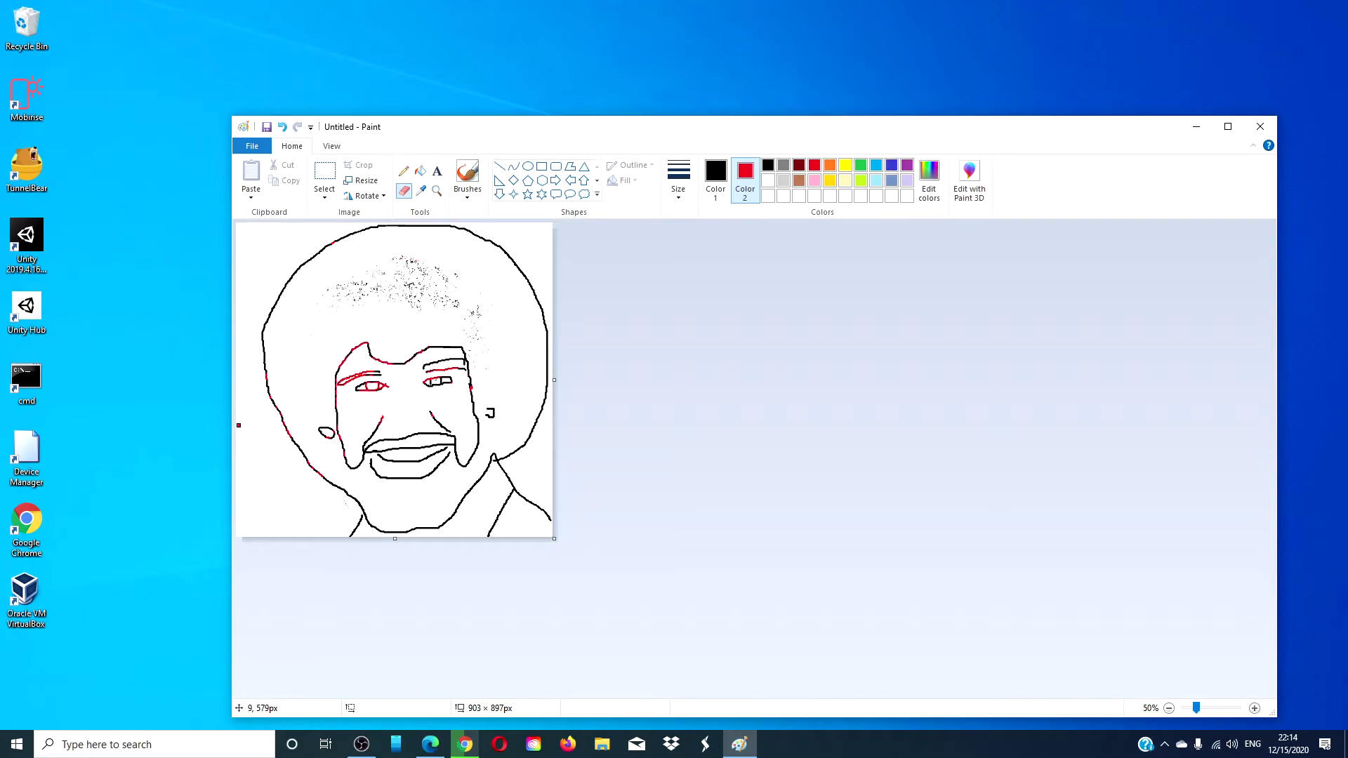
pyautogui.moveTo(272, 310)
pyautogui.mouseDown()
pyautogui.moveTo(433, 218)
pyautogui.moveTo(560, 219)
pyautogui.moveTo(369, 214)
pyautogui.mouseUp()
pyautogui.moveTo(220, 292)
pyautogui.mouseDown()
pyautogui.moveTo(269, 297)
pyautogui.moveTo(367, 227)
pyautogui.moveTo(269, 286)
pyautogui.moveTo(318, 261)
pyautogui.moveTo(273, 333)
pyautogui.moveTo(311, 274)
pyautogui.mouseUp()
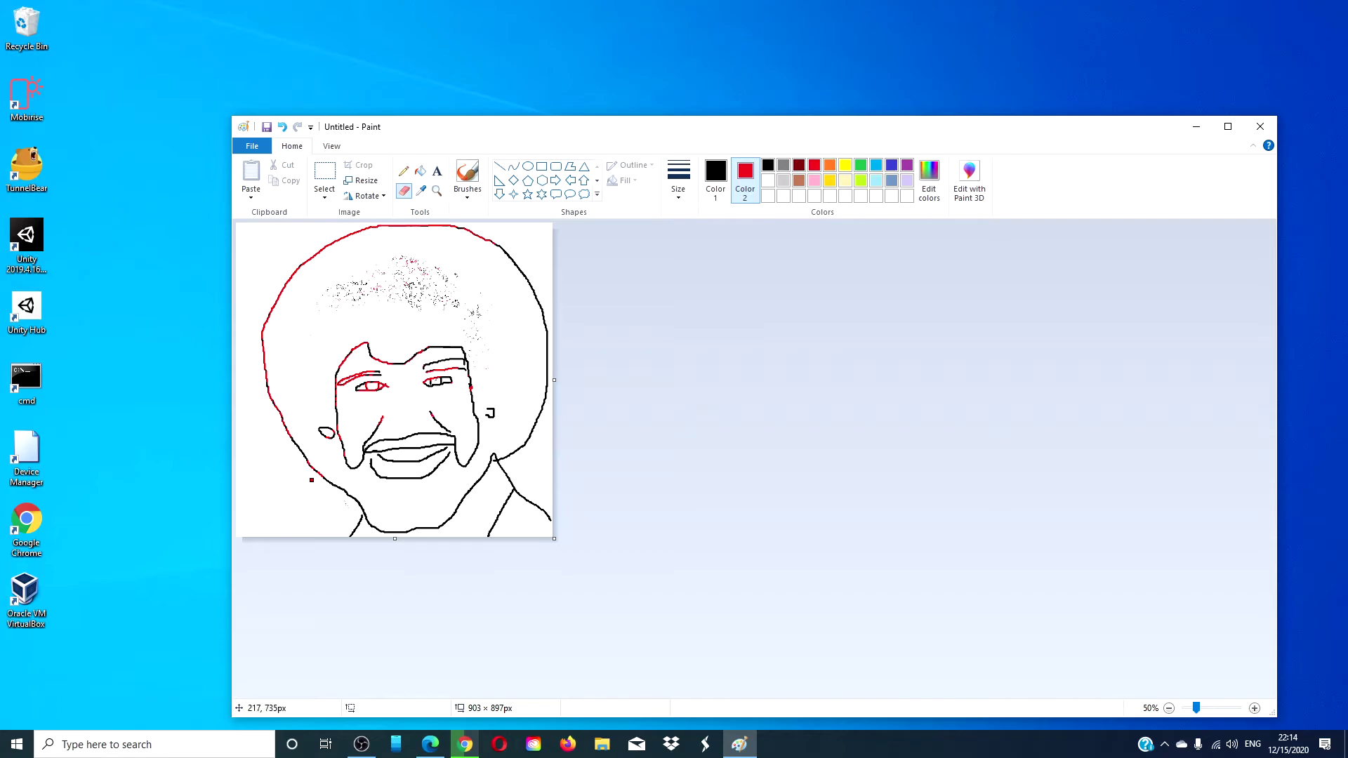
pyautogui.moveTo(312, 480)
pyautogui.mouseDown()
pyautogui.moveTo(410, 469)
pyautogui.moveTo(415, 495)
pyautogui.moveTo(377, 522)
pyautogui.moveTo(453, 476)
pyautogui.moveTo(544, 466)
pyautogui.moveTo(481, 399)
pyautogui.mouseUp()
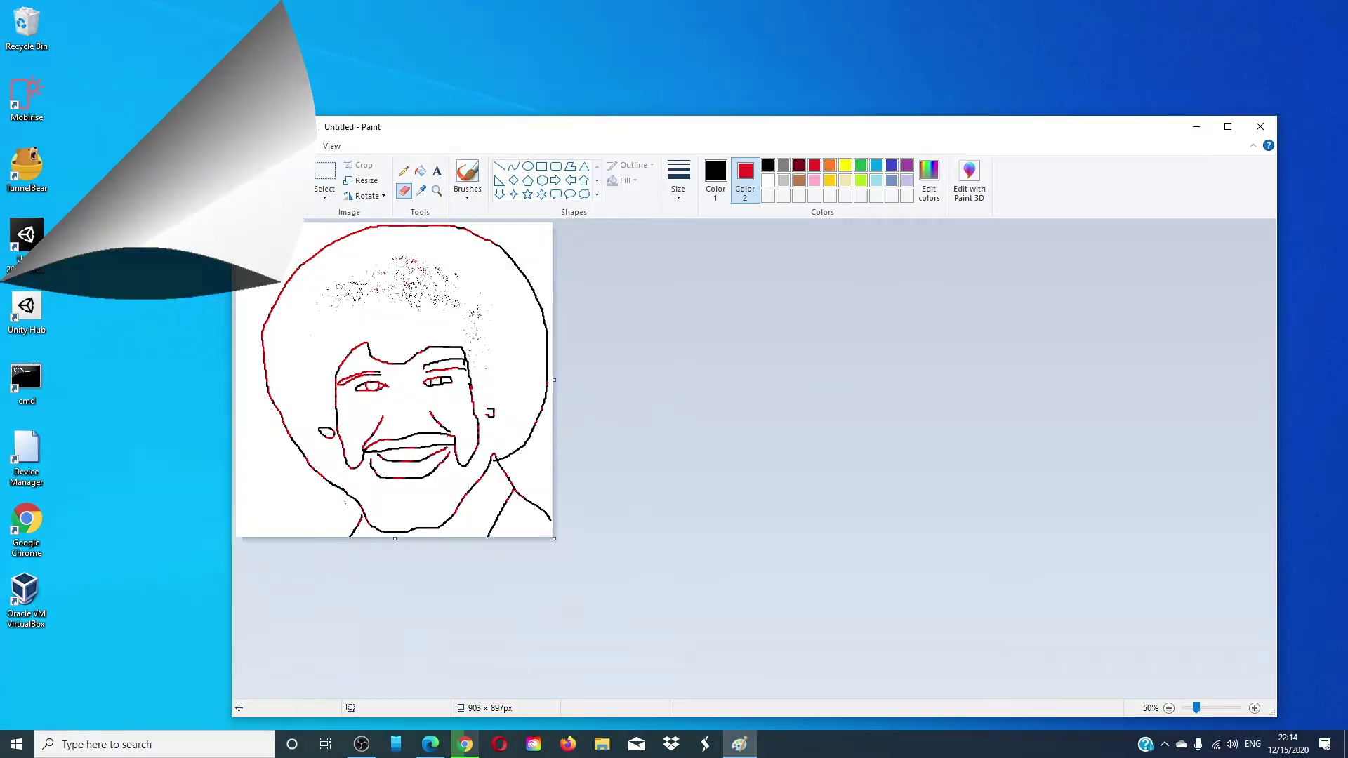
pyautogui.moveTo(491, 684)
pyautogui.mouseDown()
pyautogui.moveTo(497, 500)
pyautogui.moveTo(491, 544)
pyautogui.mouseUp()
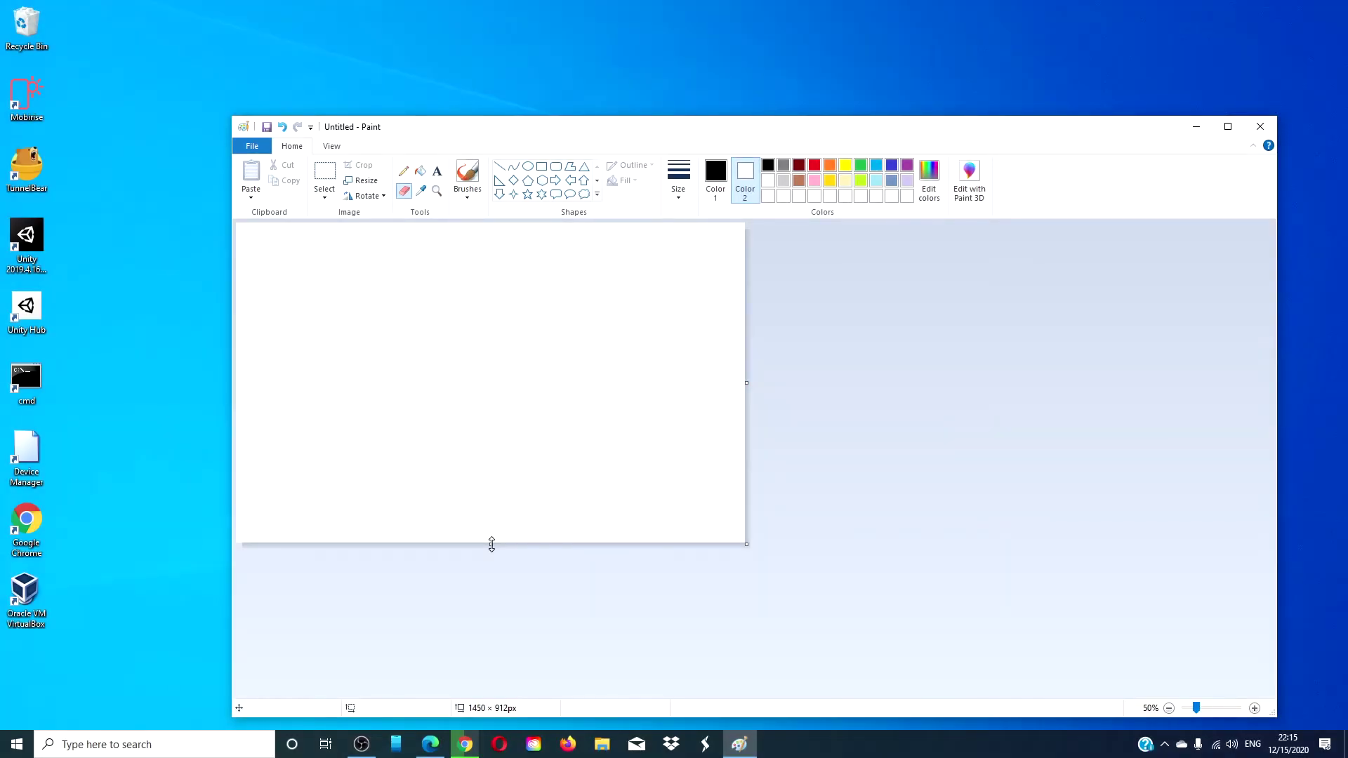
# Step: Draw a black right triangle from the canvas's top-left corner to its bottom-right corner
pyautogui.click(499, 180)
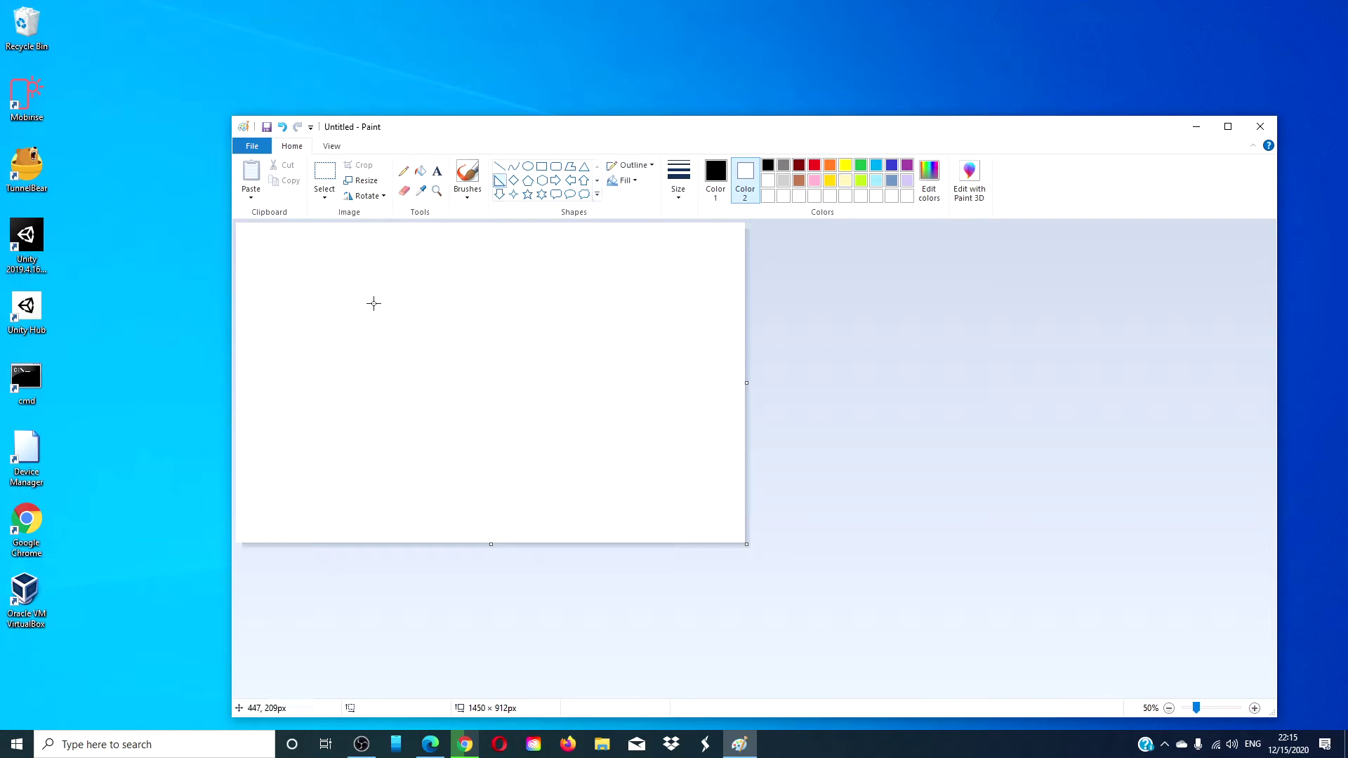
pyautogui.moveTo(237, 224); pyautogui.dragTo(746, 543)
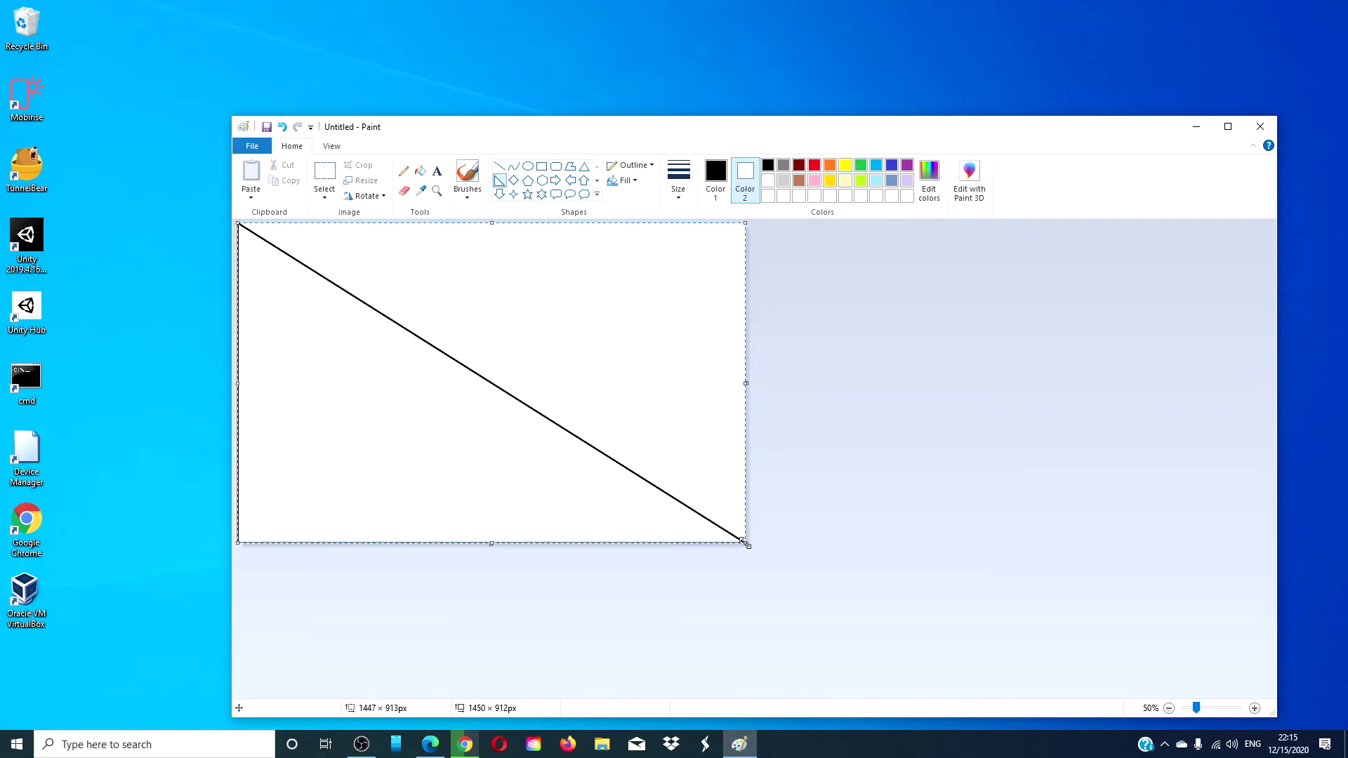
# Step: Recolour the triangle outline blue, set green as Color 2, and nudge the triangle slightly right
pyautogui.click(892, 169)
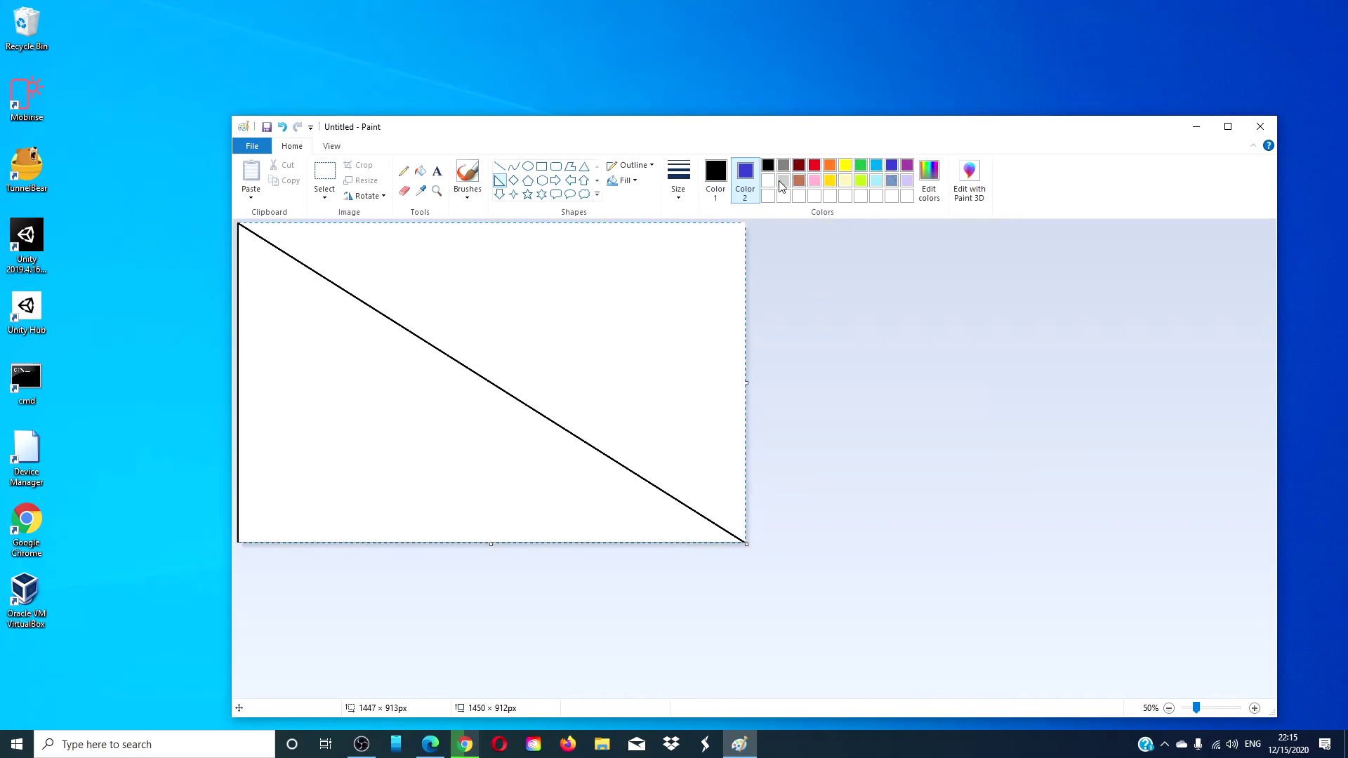
pyautogui.click(716, 179)
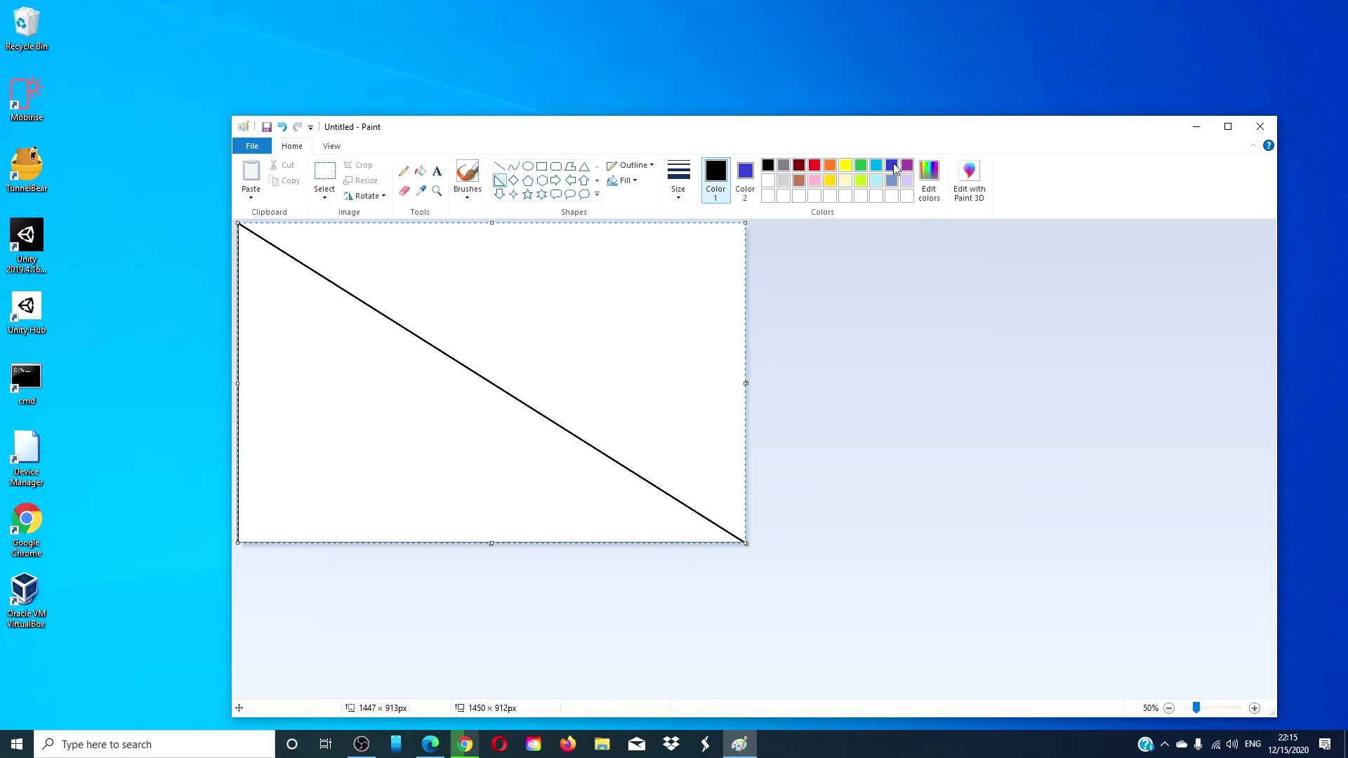
pyautogui.click(892, 167)
pyautogui.click(748, 181)
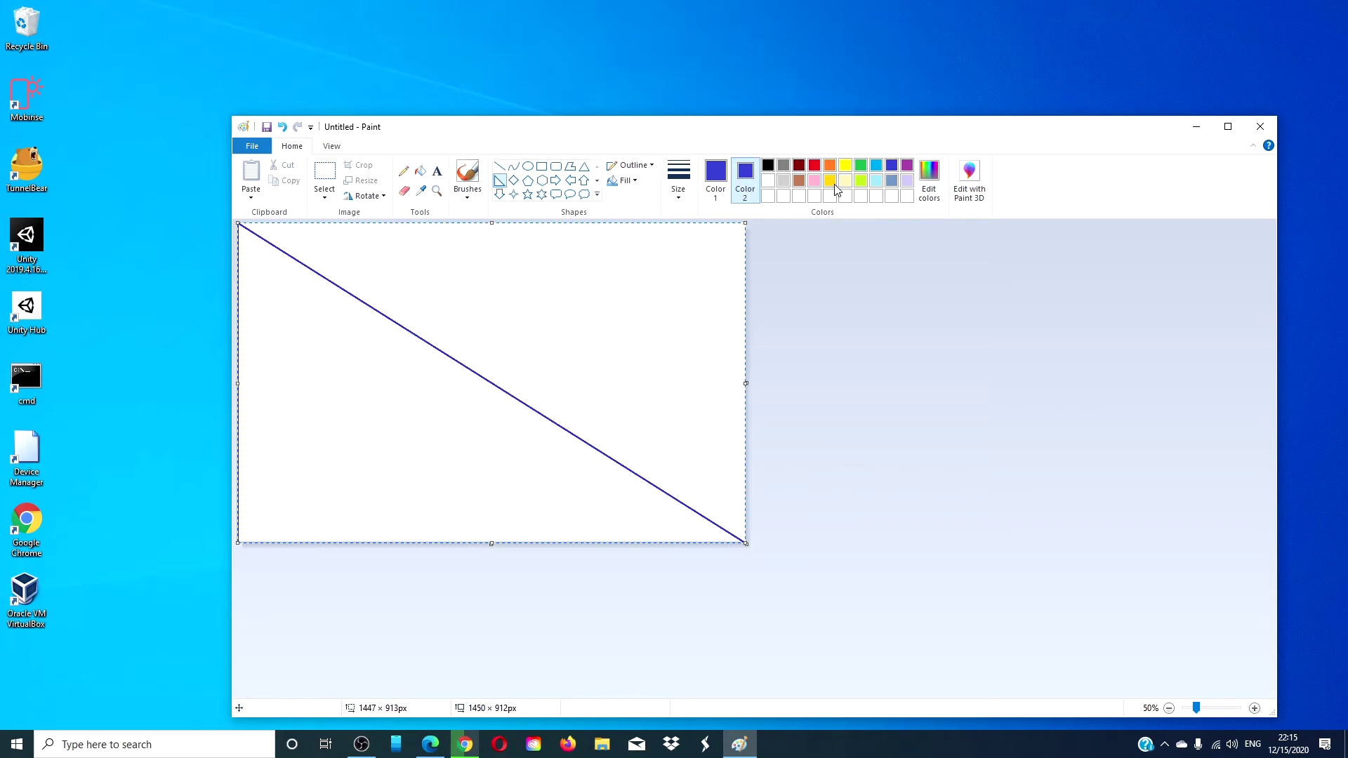
pyautogui.click(861, 166)
pyautogui.click(716, 179)
pyautogui.moveTo(366, 453); pyautogui.dragTo(328, 437)
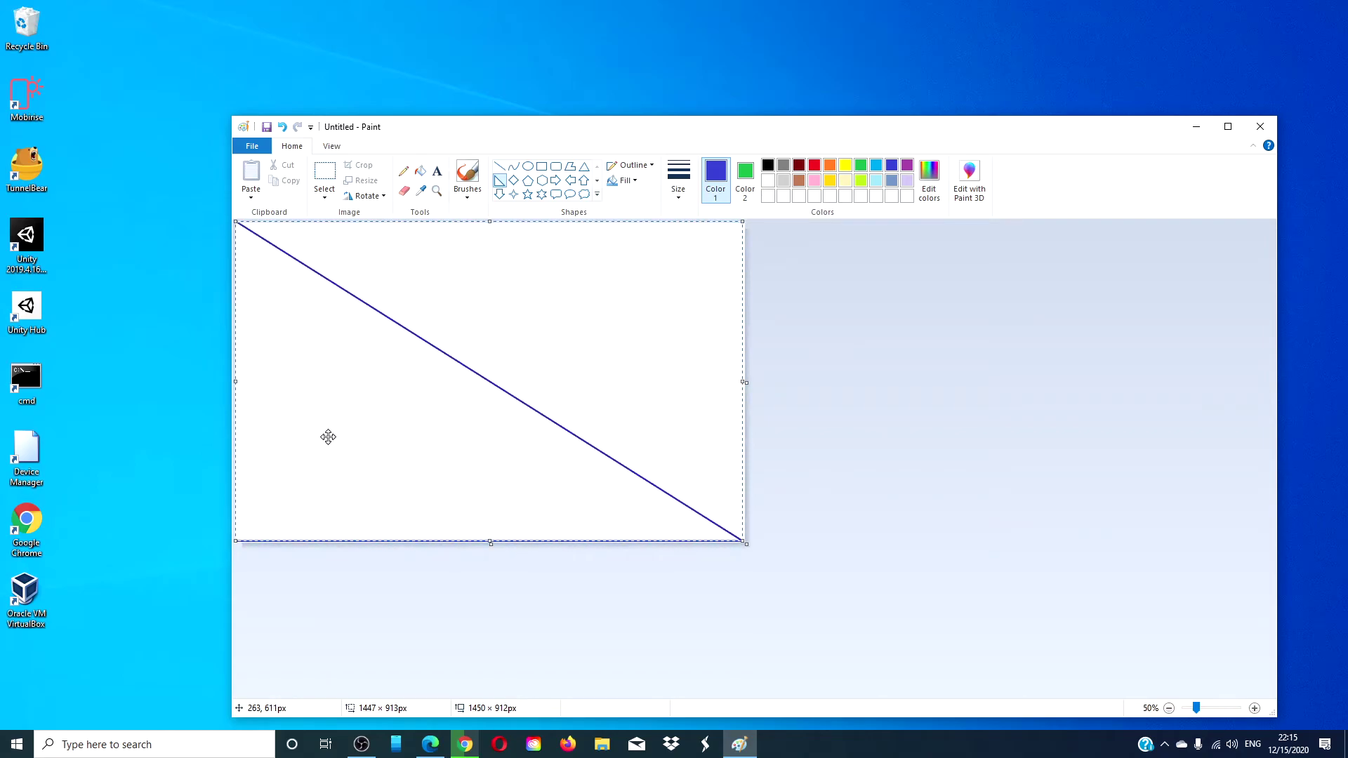
pyautogui.click(758, 362)
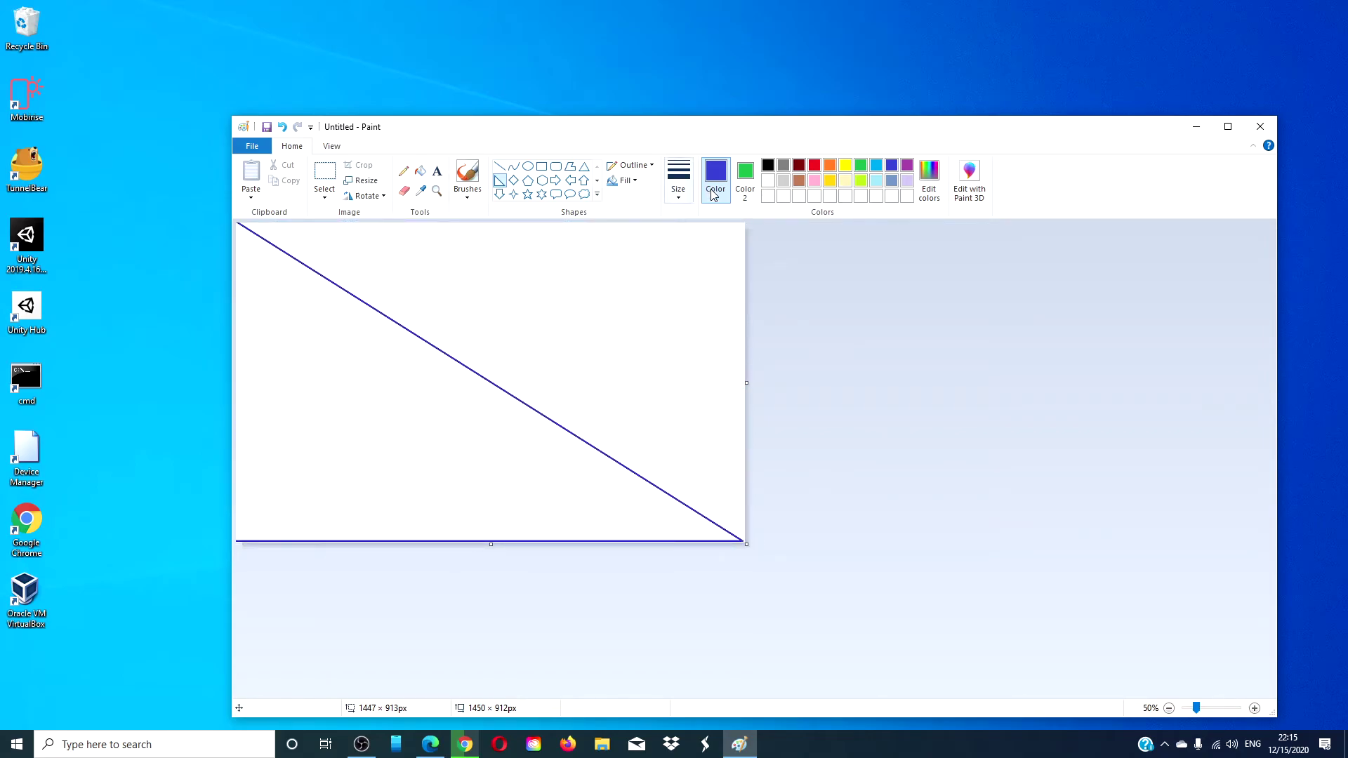
# Step: Fill the lower-left triangle blue and the upper-right area green
pyautogui.click(420, 171)
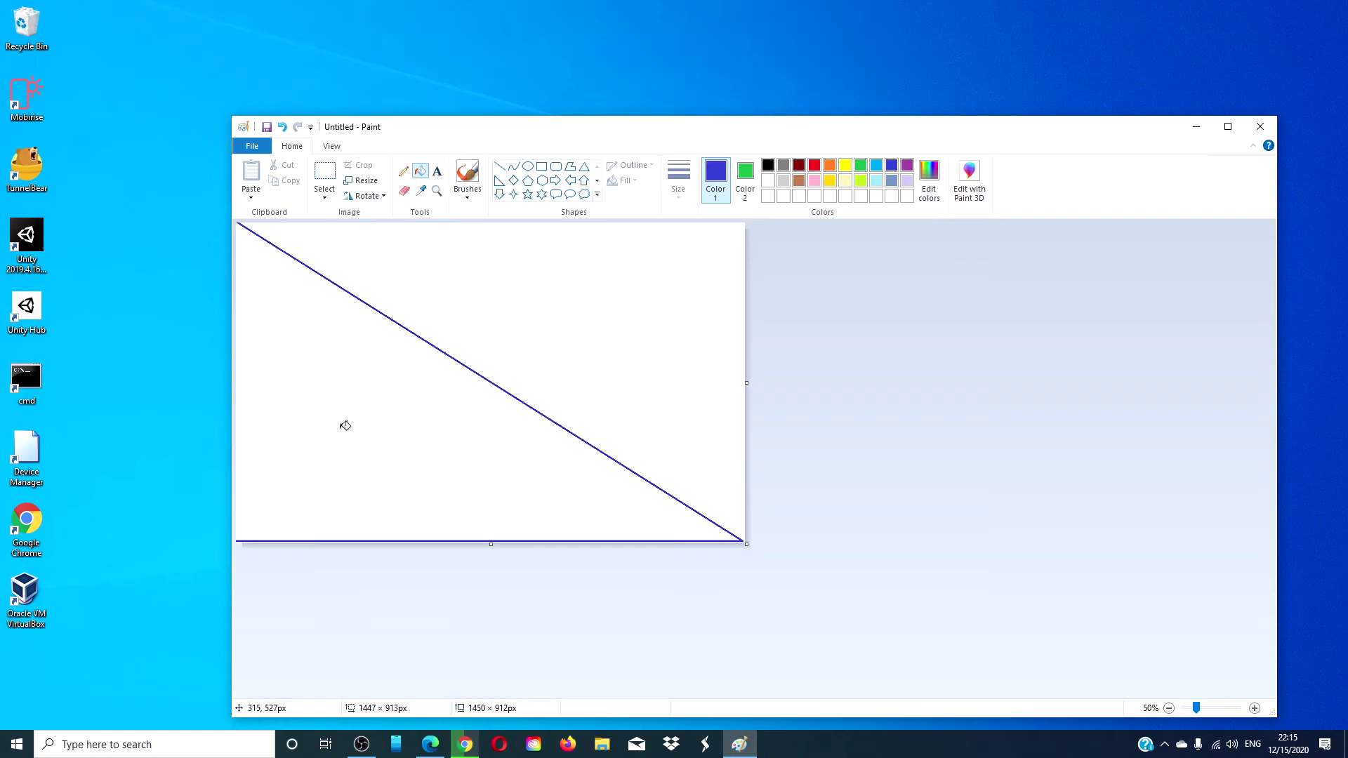
pyautogui.click(343, 426)
pyautogui.click(861, 165)
pyautogui.click(551, 281)
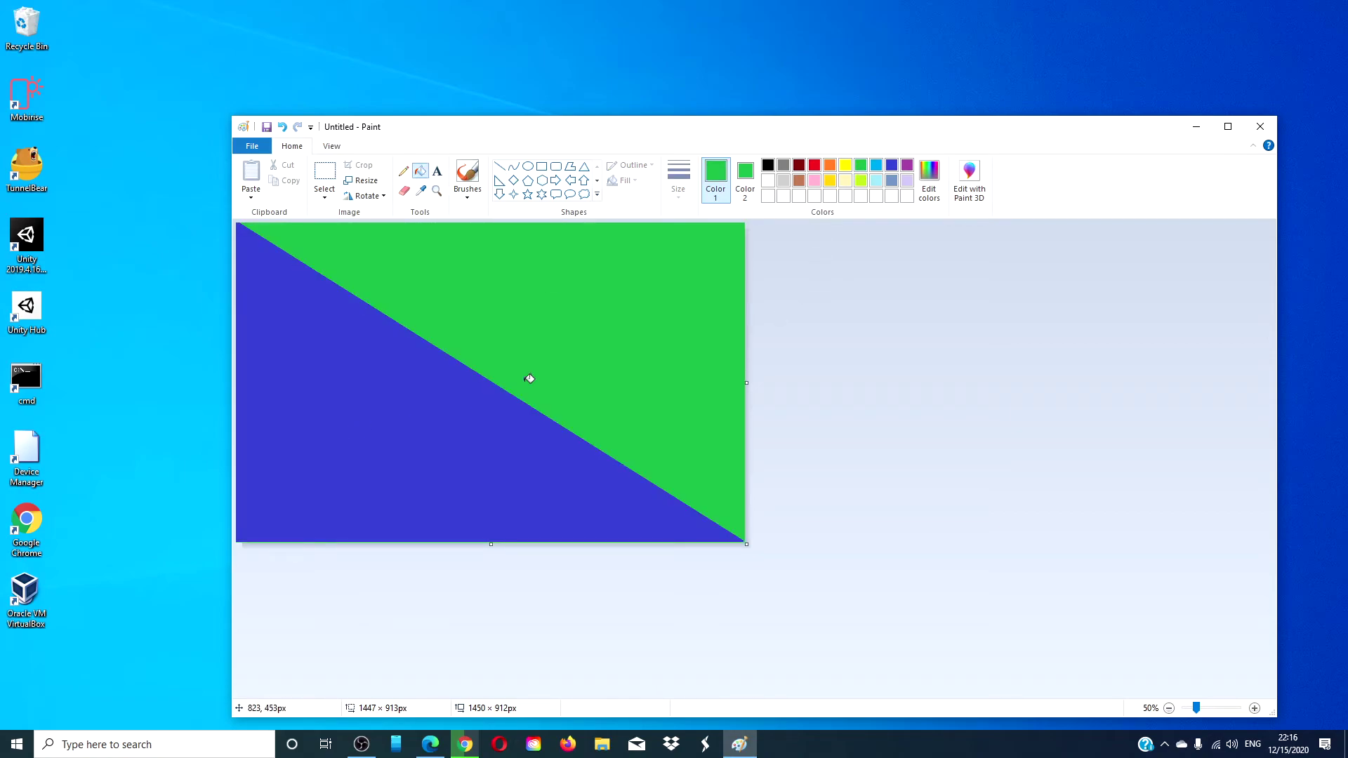
# Step: Resize the image by pixels to a horizontal width of 1
pyautogui.click(364, 181)
pyautogui.click(387, 232)
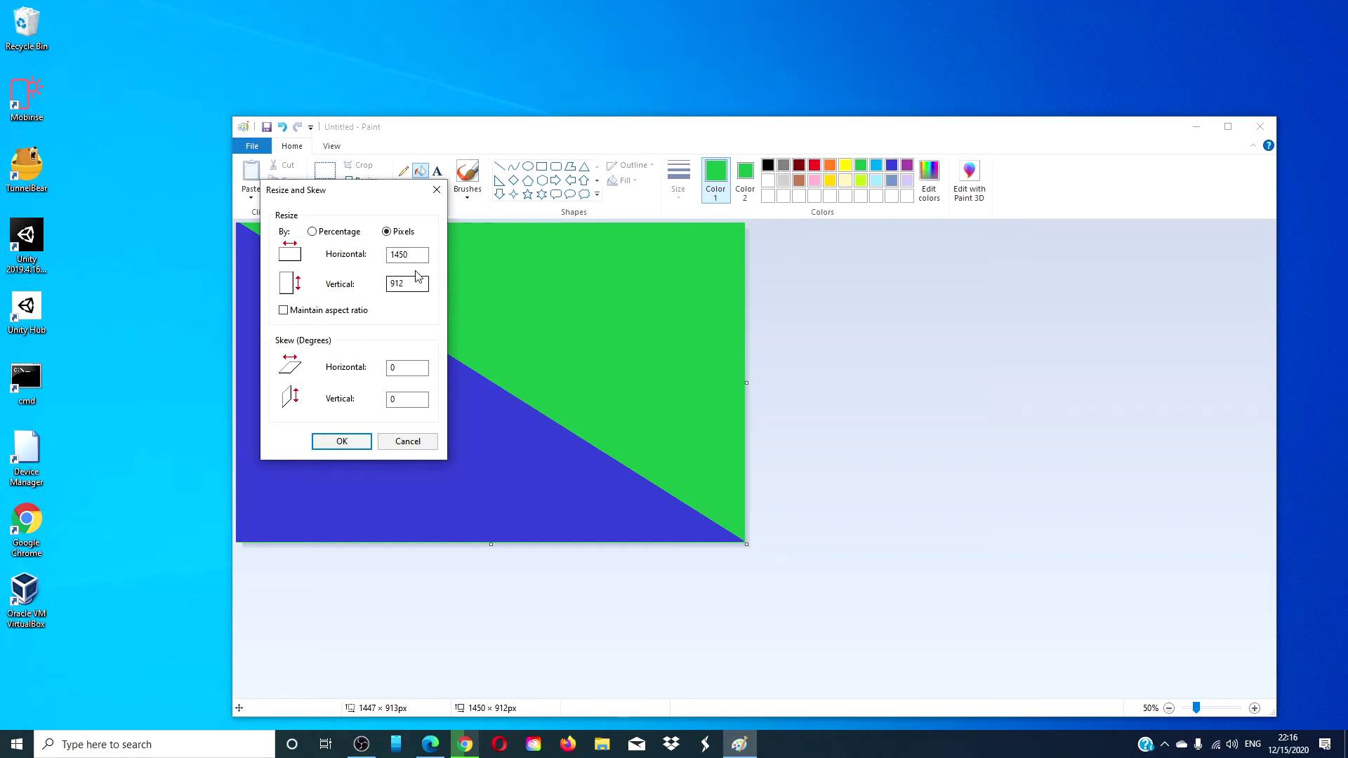
pyautogui.moveTo(421, 255); pyautogui.dragTo(387, 257)
pyautogui.write('1')
pyautogui.click(359, 441)
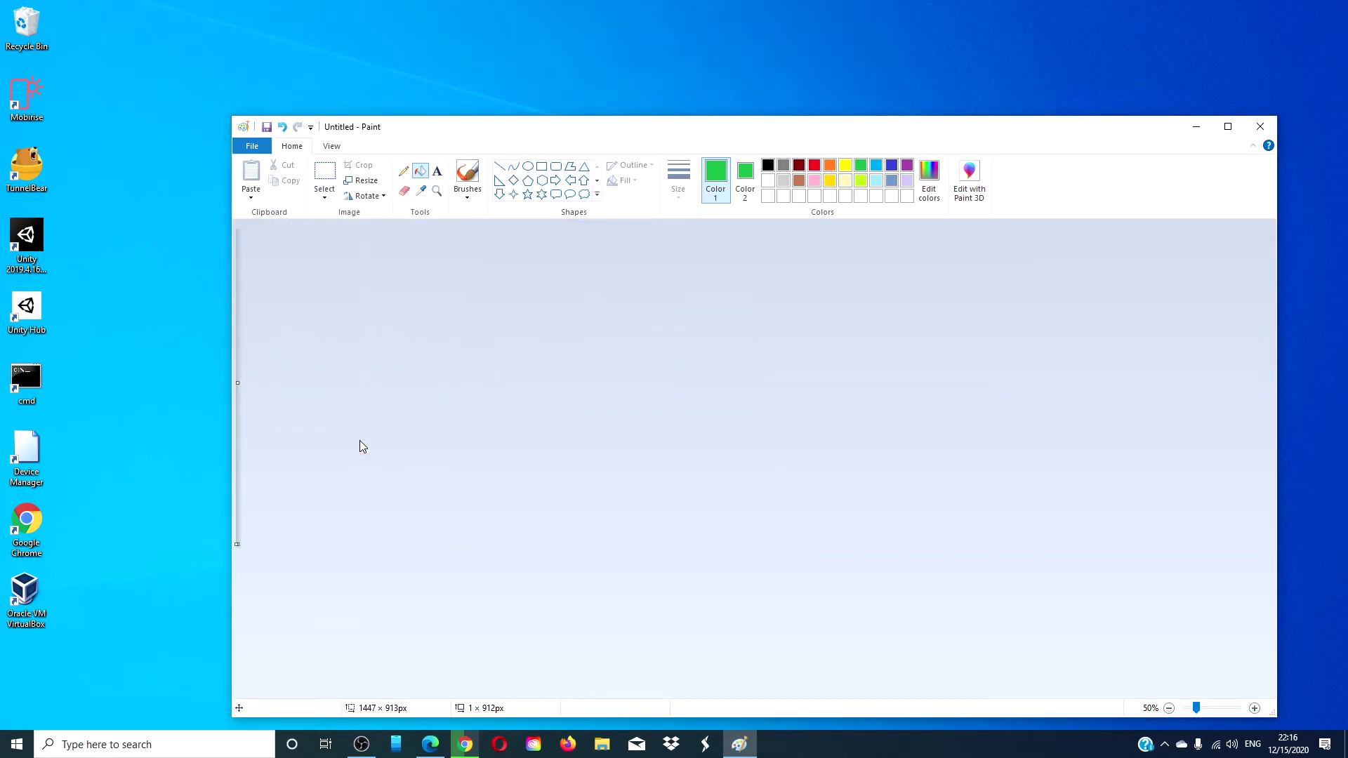
# Step: Resize the image by pixels back to a horizontal width of 500
pyautogui.click(362, 181)
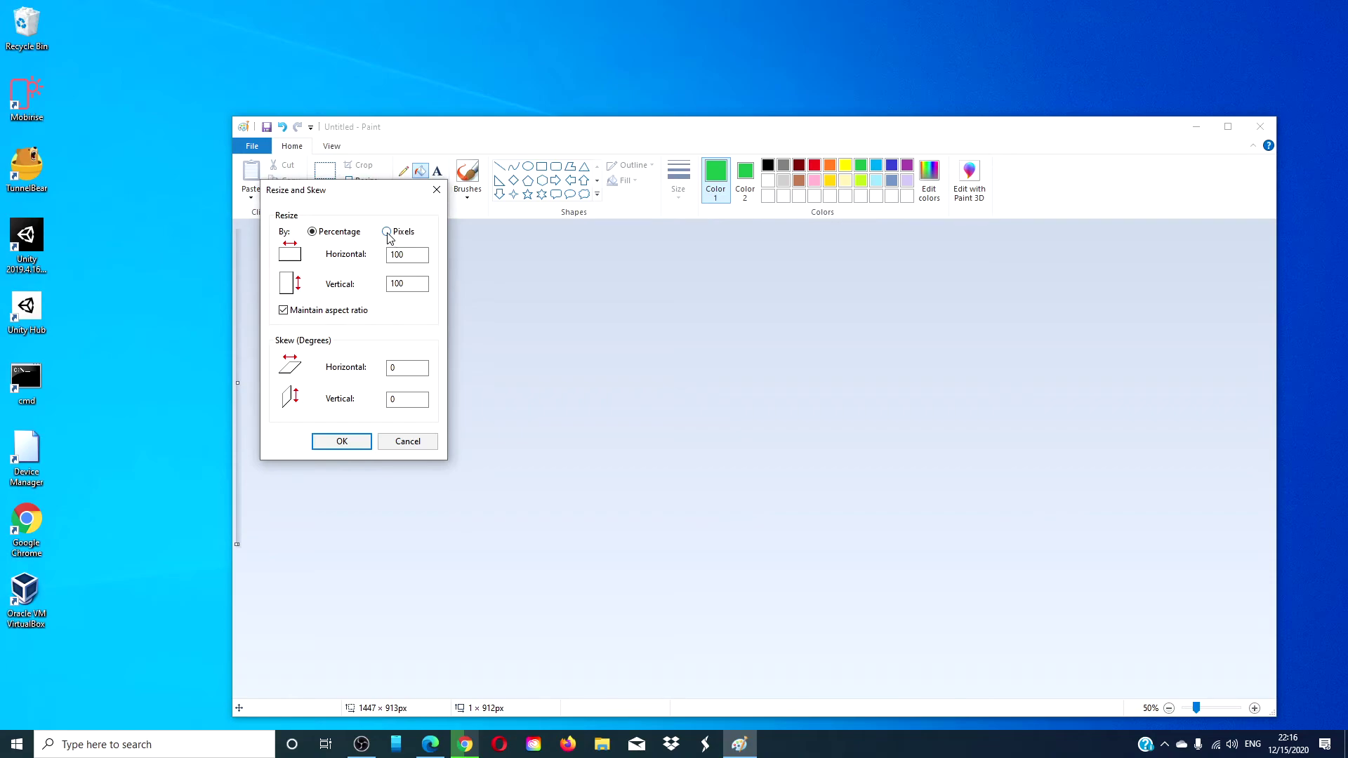
pyautogui.click(387, 233)
pyautogui.doubleClick(388, 256)
pyautogui.write('5')
pyautogui.press('Return')
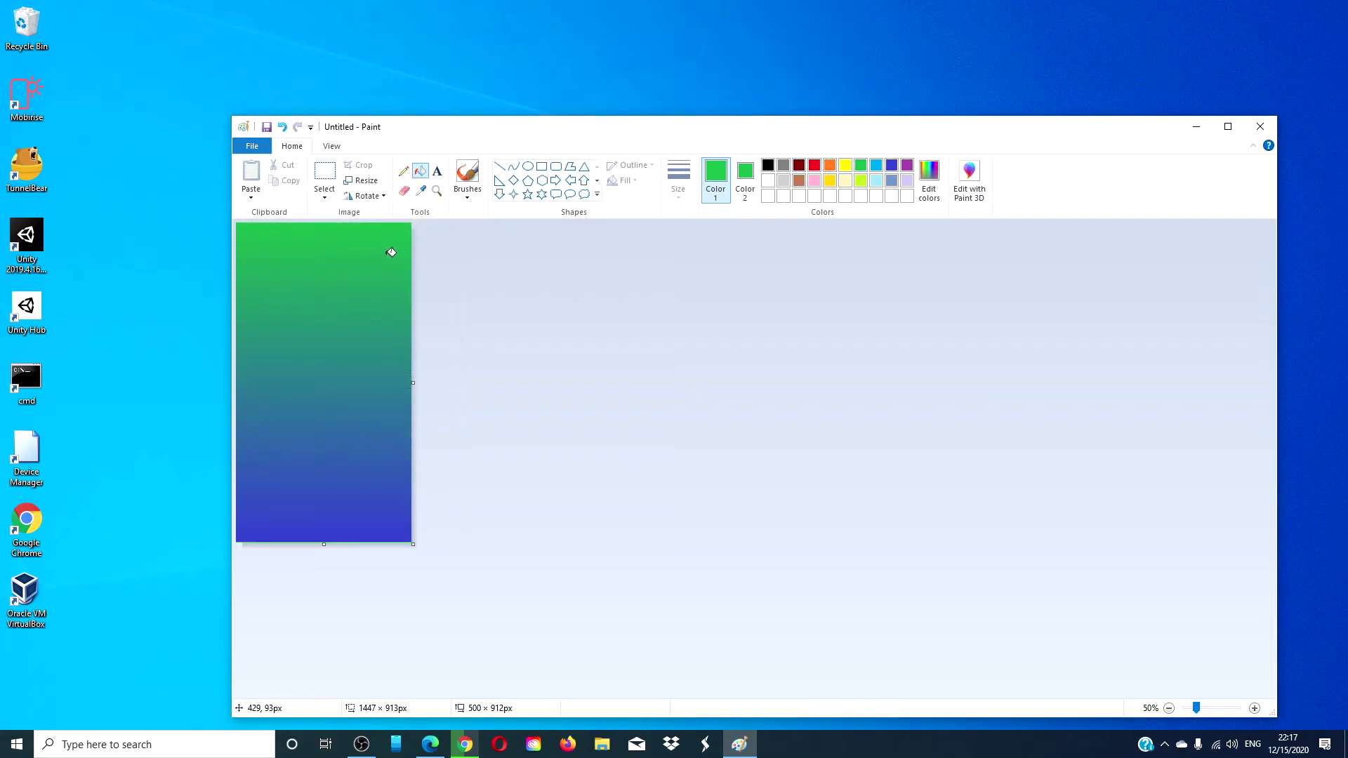
# Step: Resize the gradient image by pixels, with aspect ratio unlocked, to 500 × 912px
pyautogui.click(361, 181)
pyautogui.click(447, 184)
pyautogui.click(364, 182)
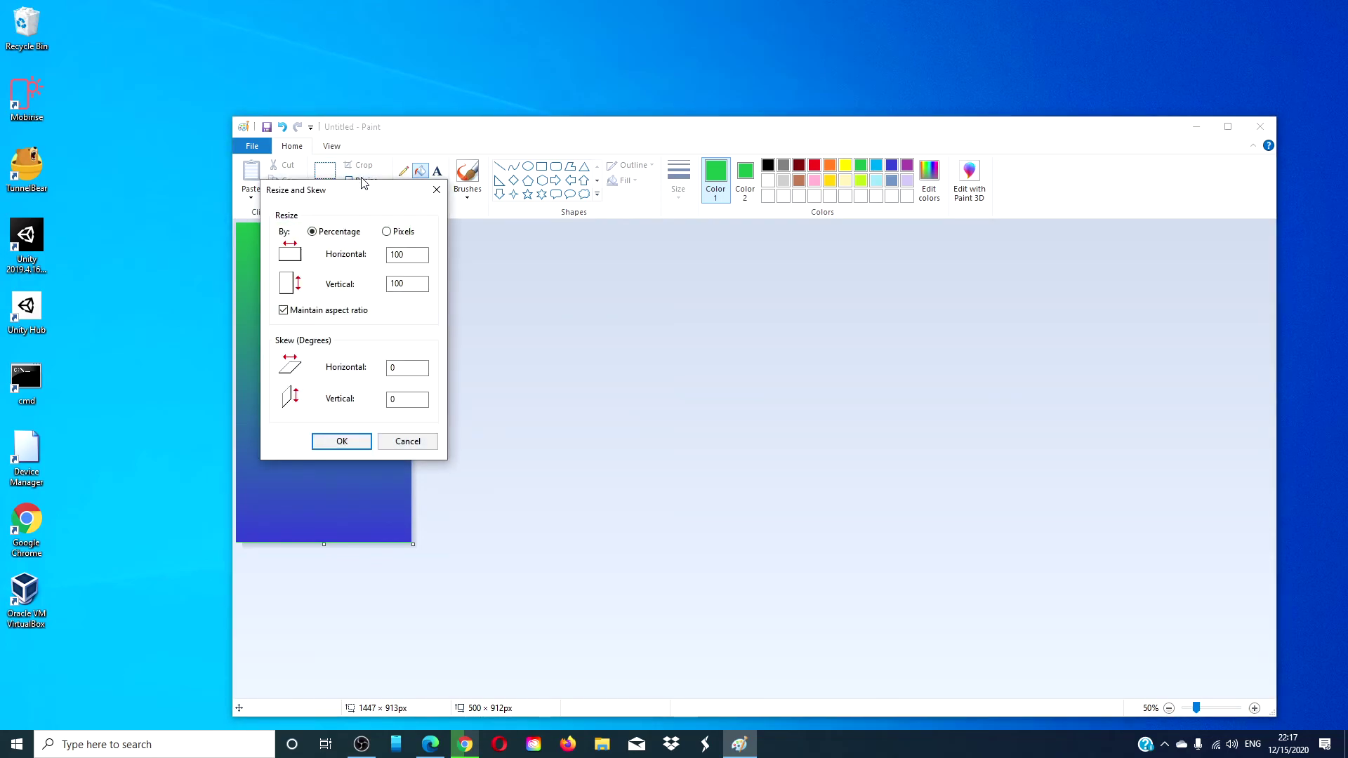
pyautogui.click(386, 232)
pyautogui.click(284, 310)
pyautogui.doubleClick(407, 254)
pyautogui.write('5')
pyautogui.press('Return')
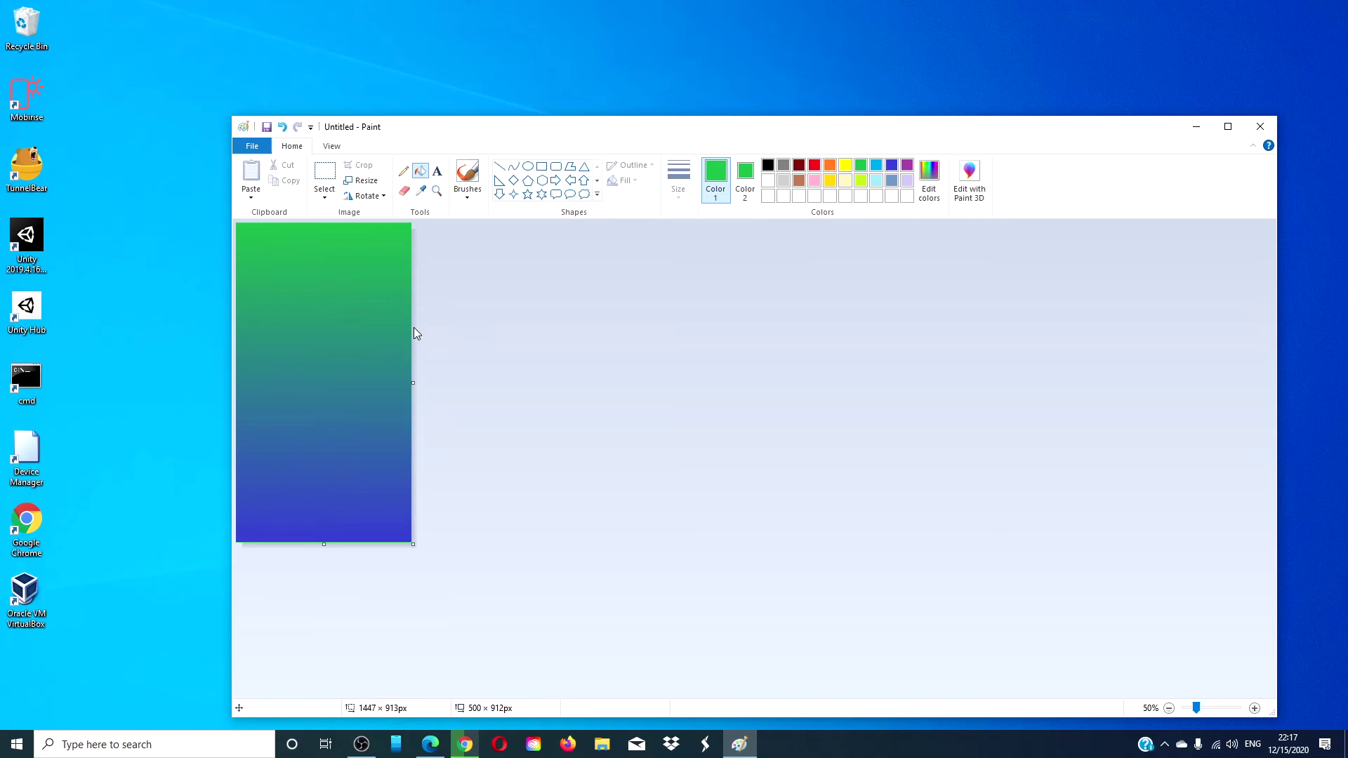
# Step: Reapply the unproportional pixel resize with horizontal width 500, keeping the image at 500 × 912px
pyautogui.click(362, 181)
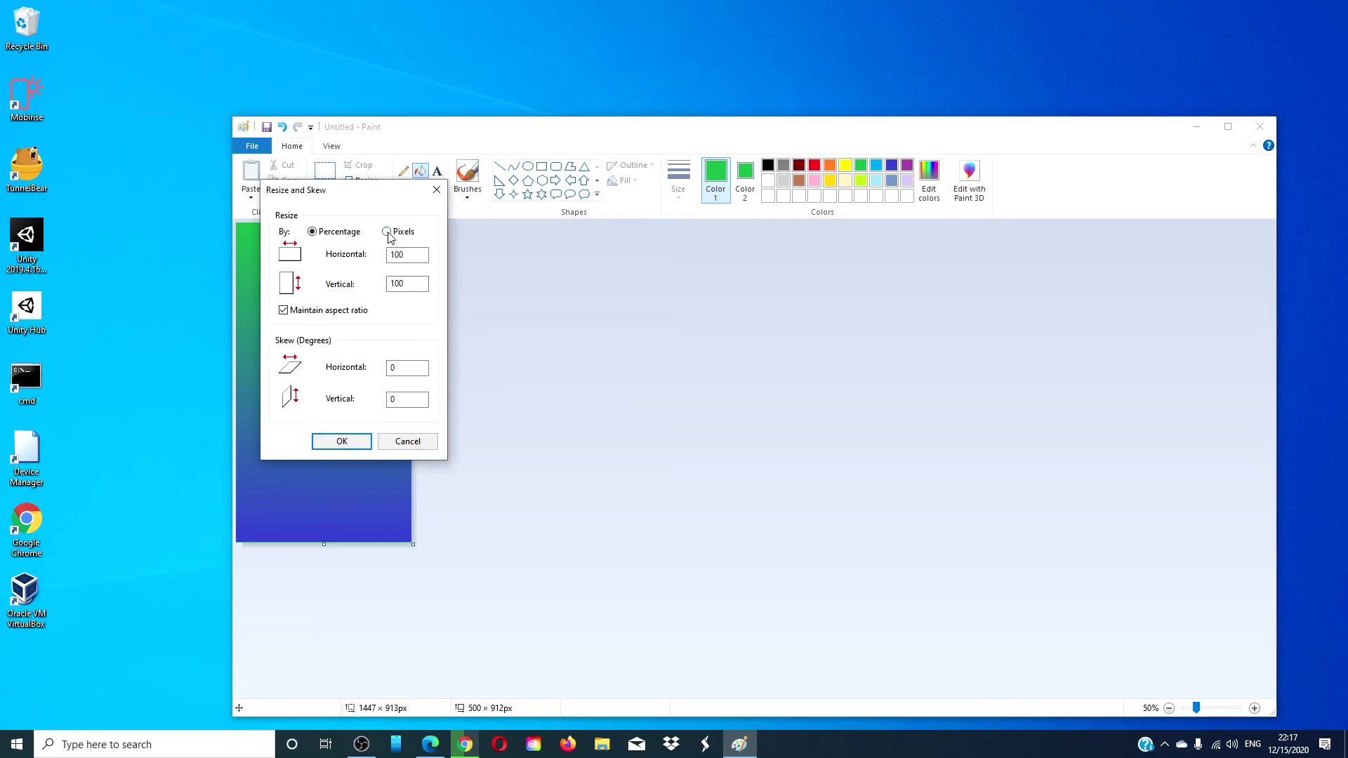
pyautogui.click(386, 232)
pyautogui.click(284, 311)
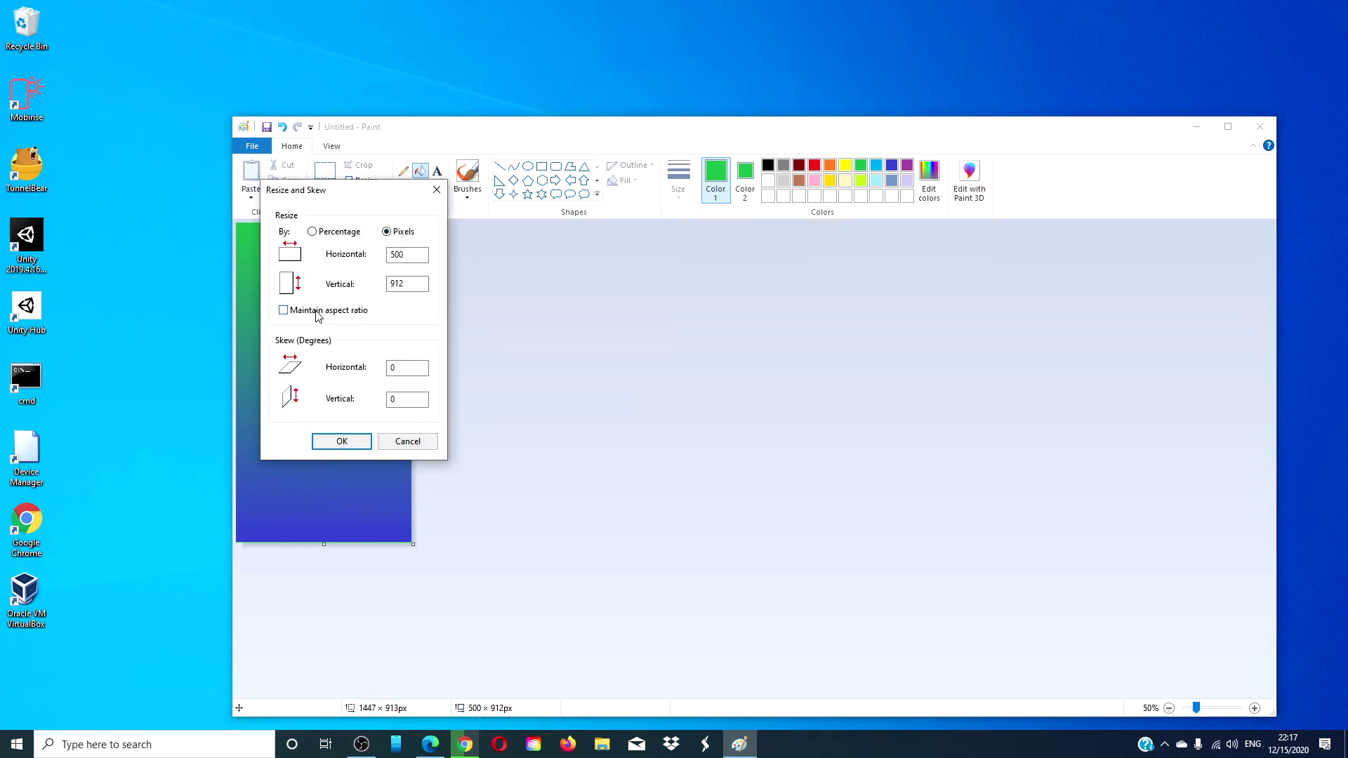
pyautogui.doubleClick(404, 255)
pyautogui.write('500')
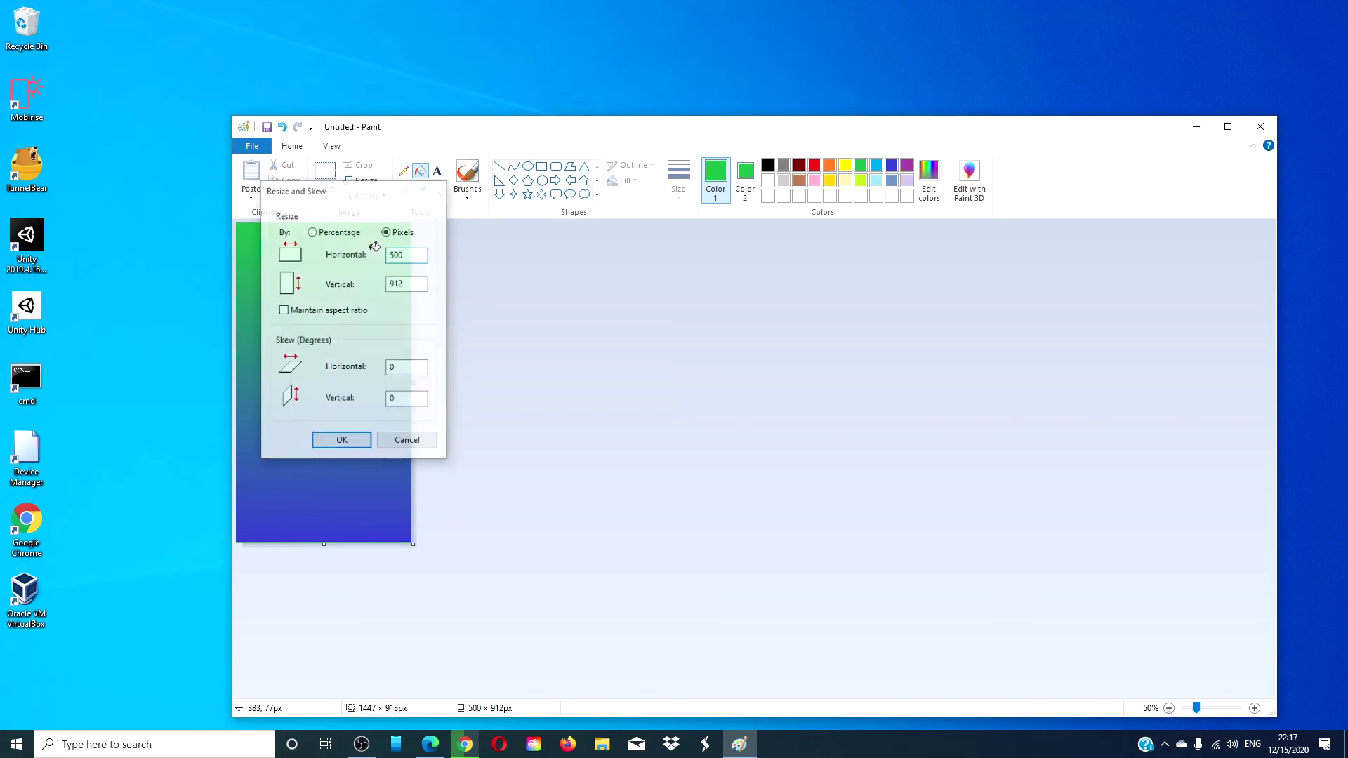
pyautogui.press('Return')
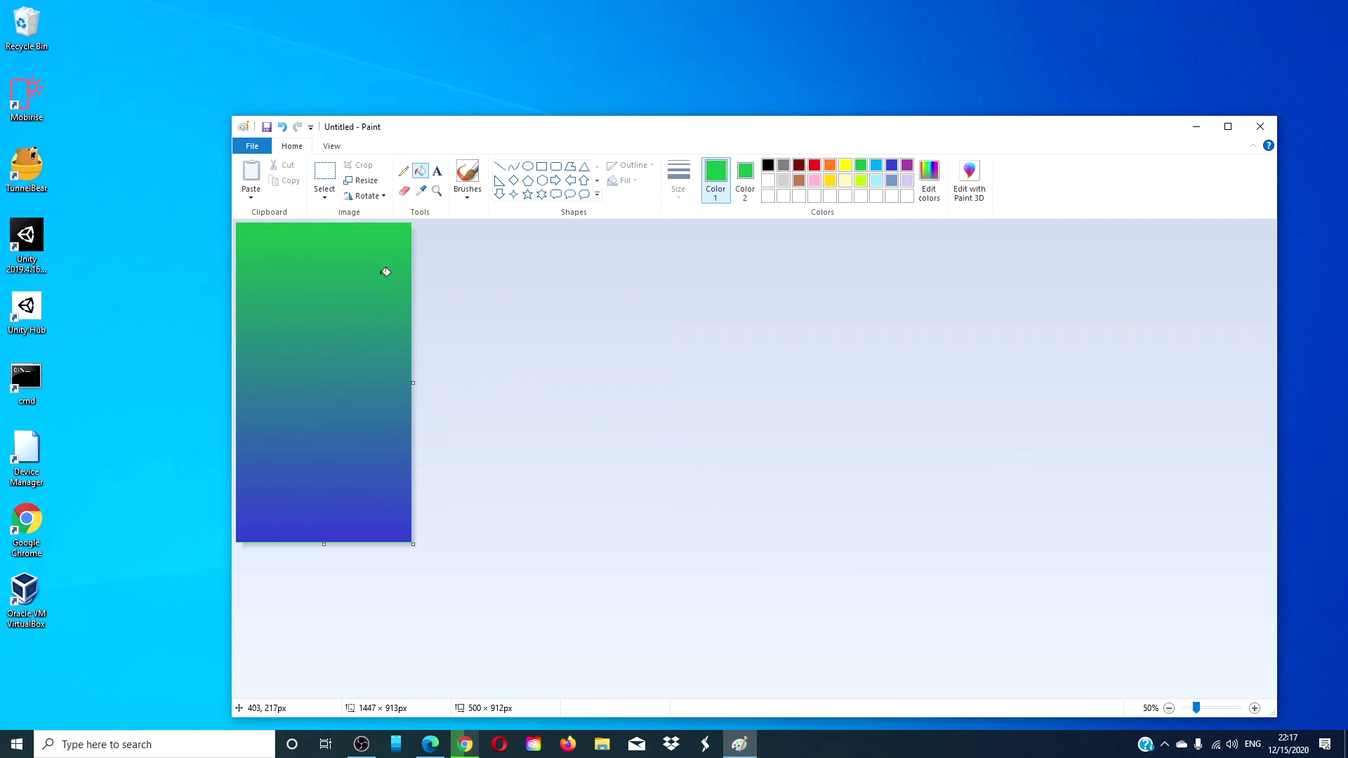
pyautogui.click(423, 750)
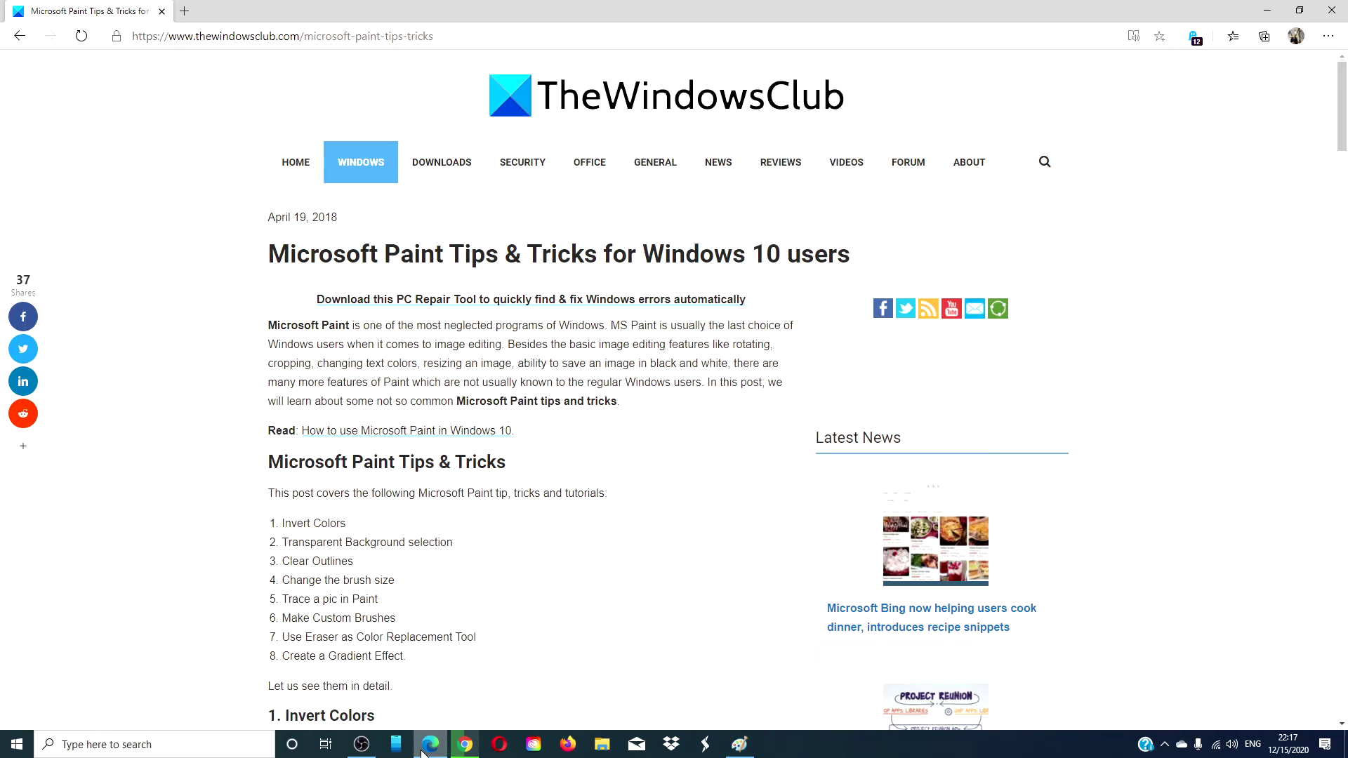